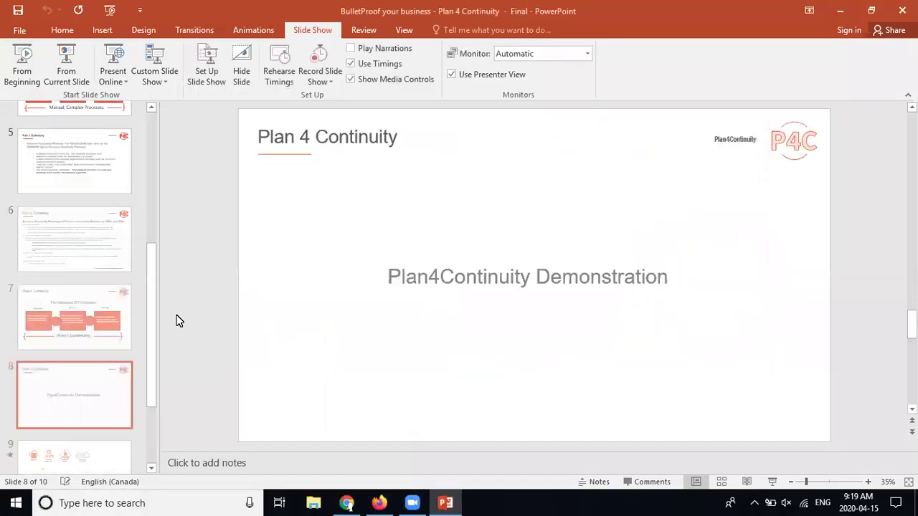
- Switch to the Plan4Continuity site in Firefox and review the Plans charts on the dashboard
left_click(379, 503)
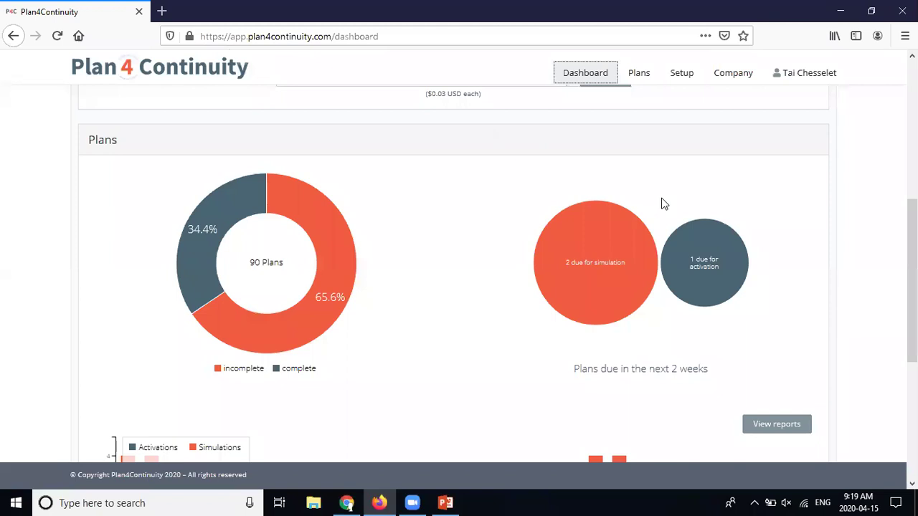
left_click(642, 96)
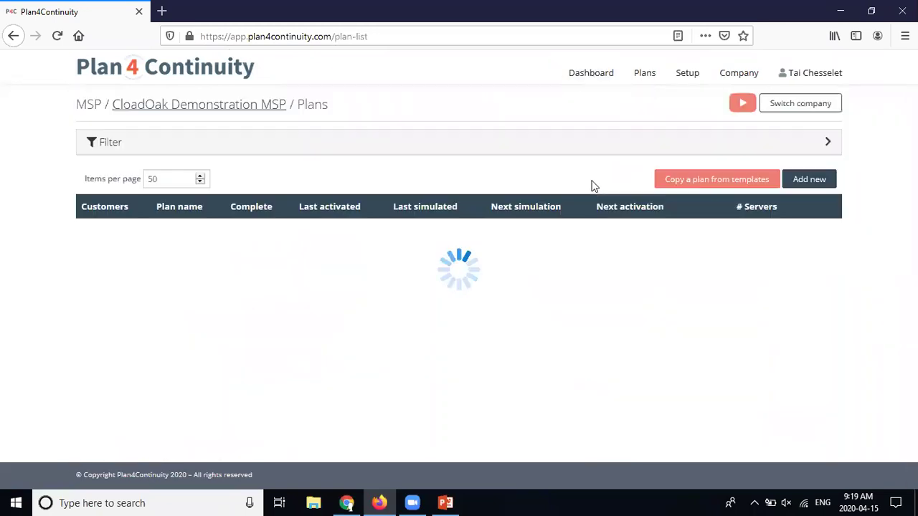
left_click(585, 75)
scroll(748, 215, "down", 5)
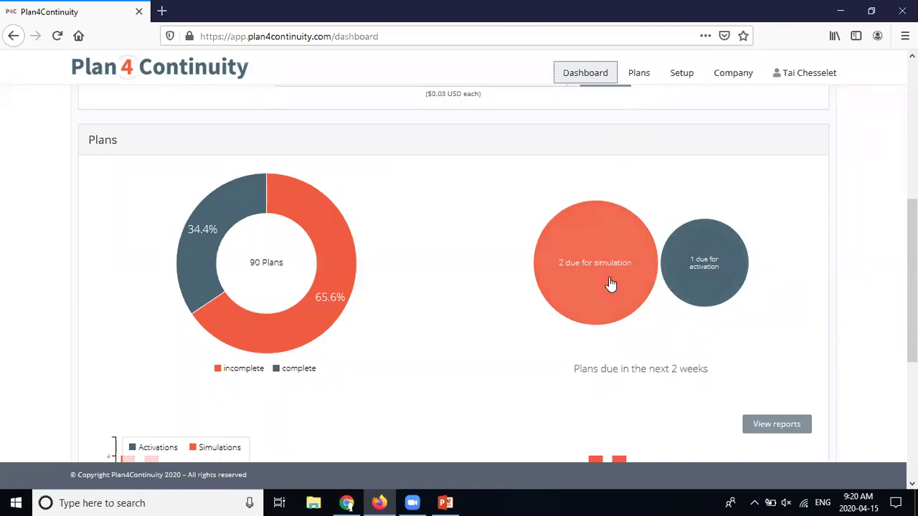
- Open the plans list and filter it to the customer Location X1
left_click(639, 72)
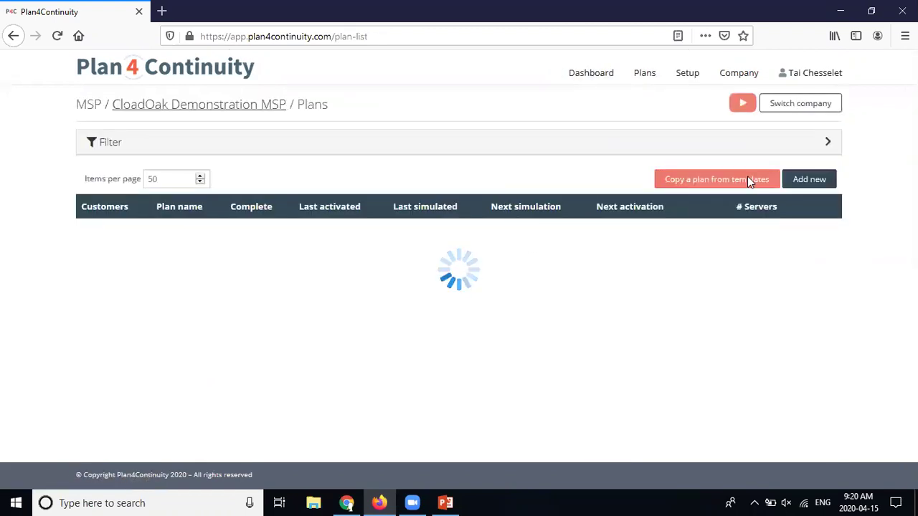
left_click(820, 142)
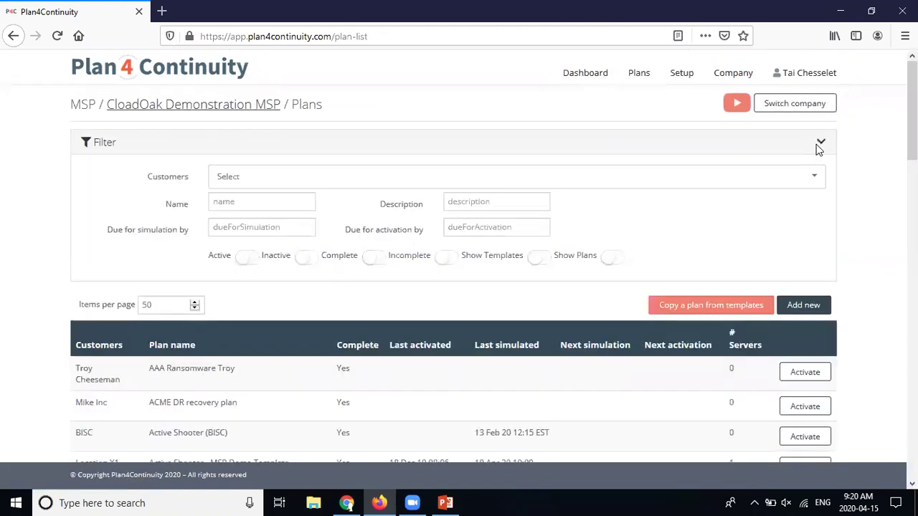
left_click(258, 179)
left_click(251, 382)
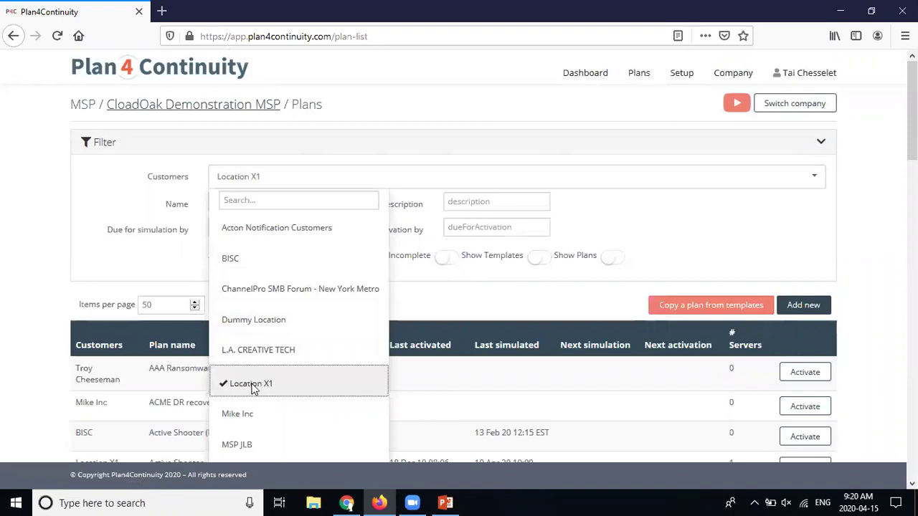
left_click(865, 236)
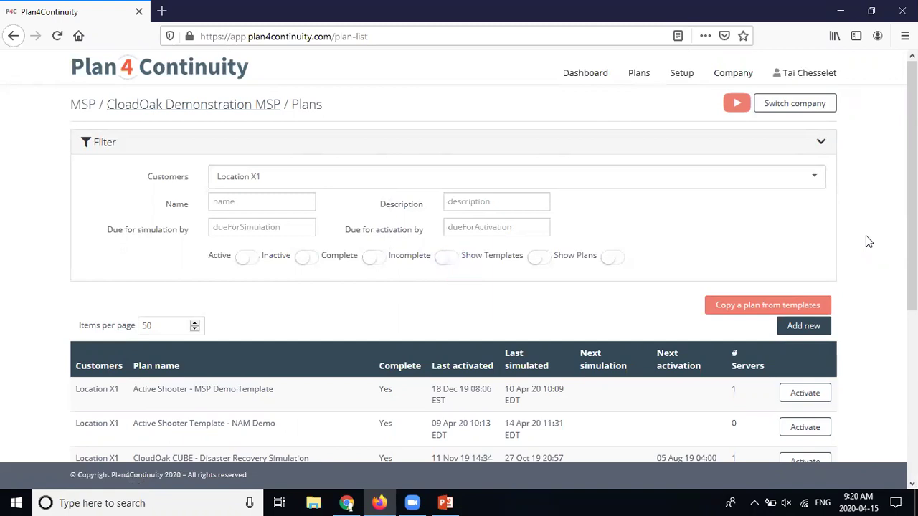
- Look through the filtered plans, their activation and simulation dates, and the available filter options
scroll(873, 237, "down", 3)
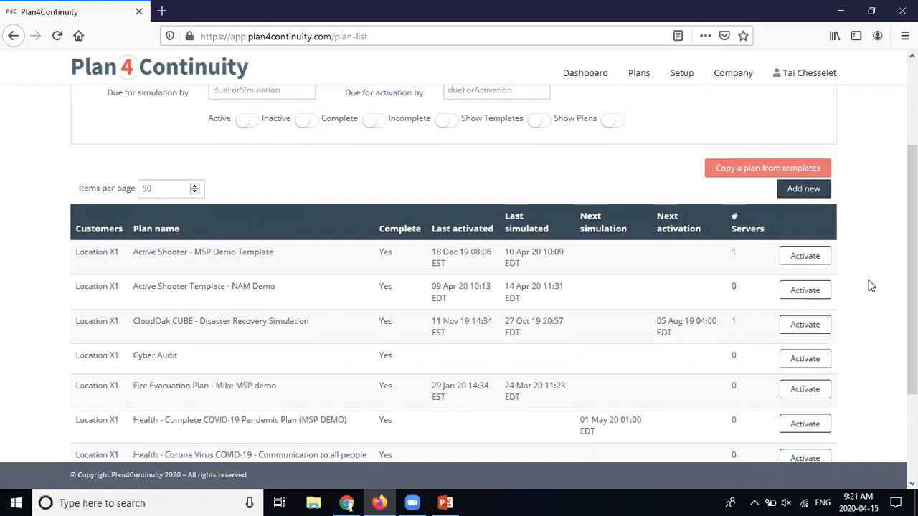
scroll(888, 245, "down", 2)
scroll(499, 304, "down", 2)
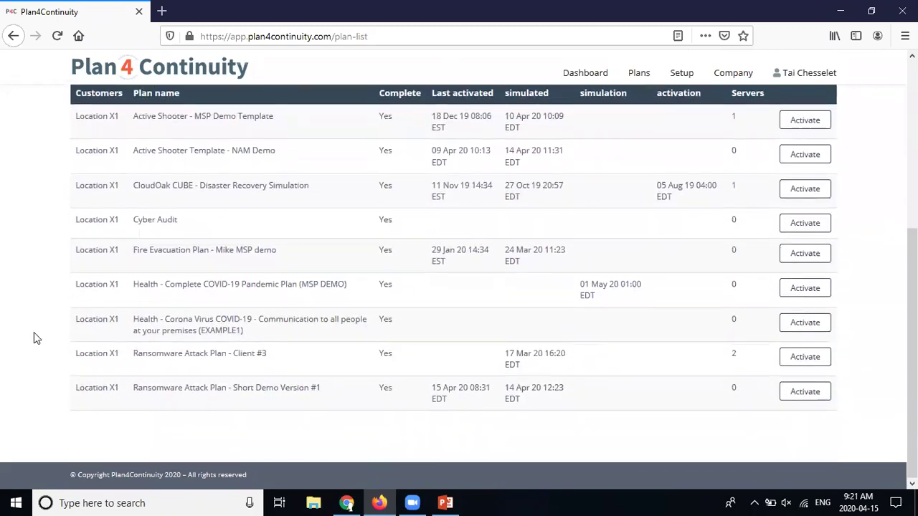
scroll(303, 246, "up", 6)
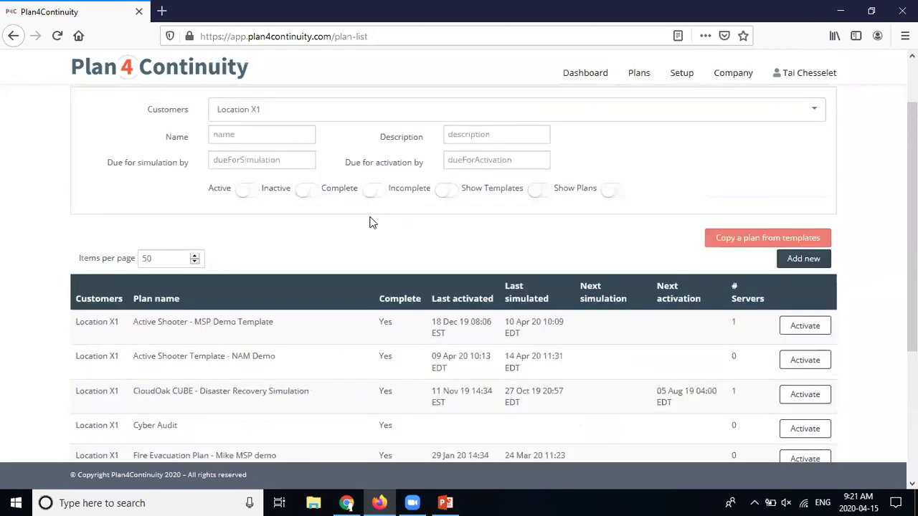
scroll(375, 242, "up", 2)
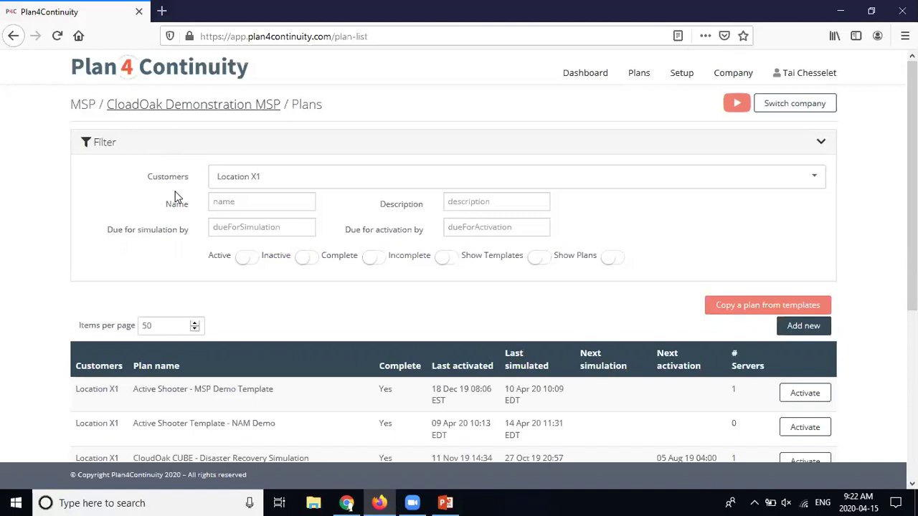
scroll(465, 162, "down", 2)
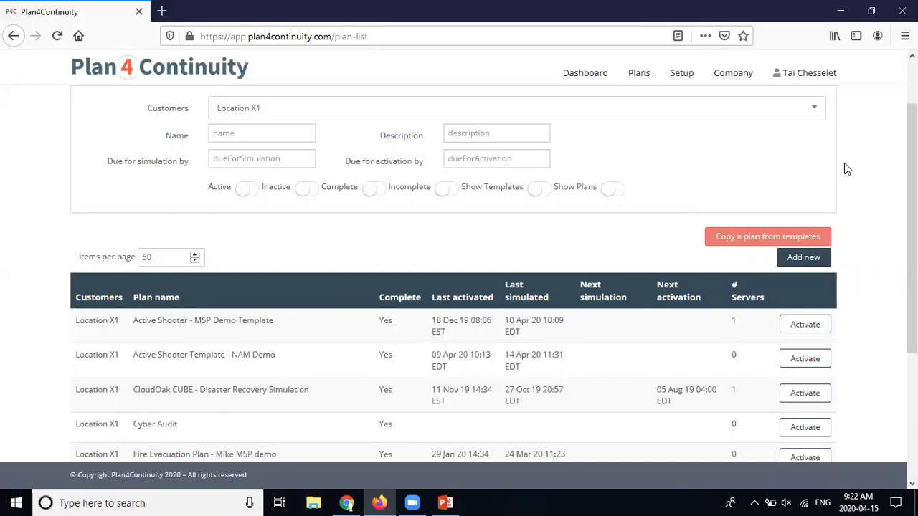
scroll(849, 173, "up", 2)
- Start copying a plan from templates and browse the English global templates
scroll(741, 167, "down", 3)
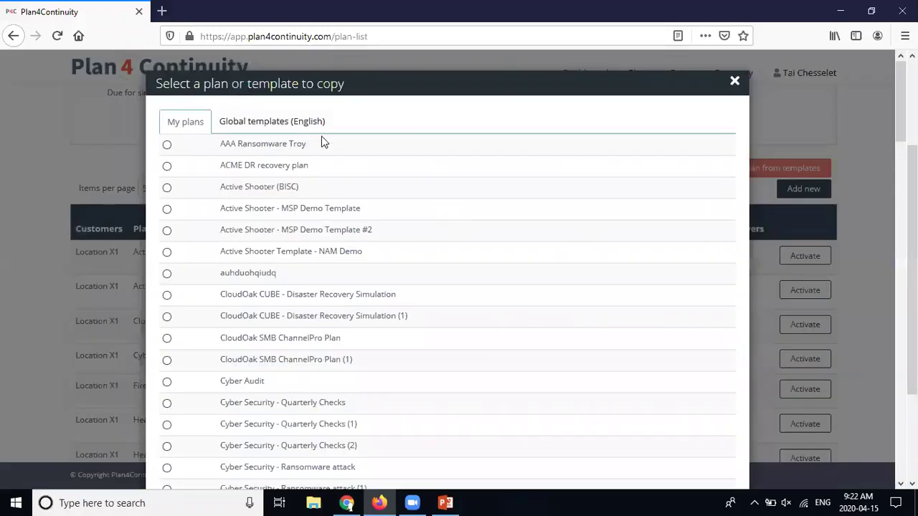
left_click(318, 136)
scroll(588, 175, "down", 5)
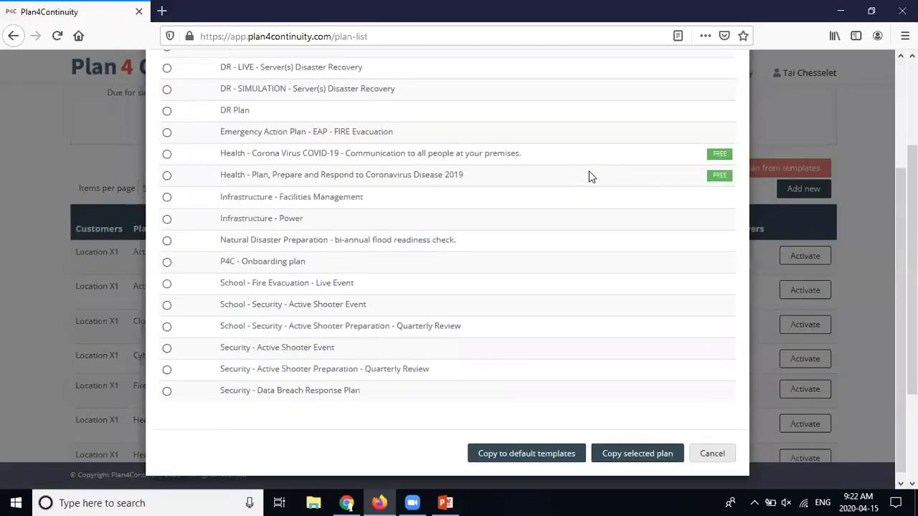
scroll(589, 172, "up", 2)
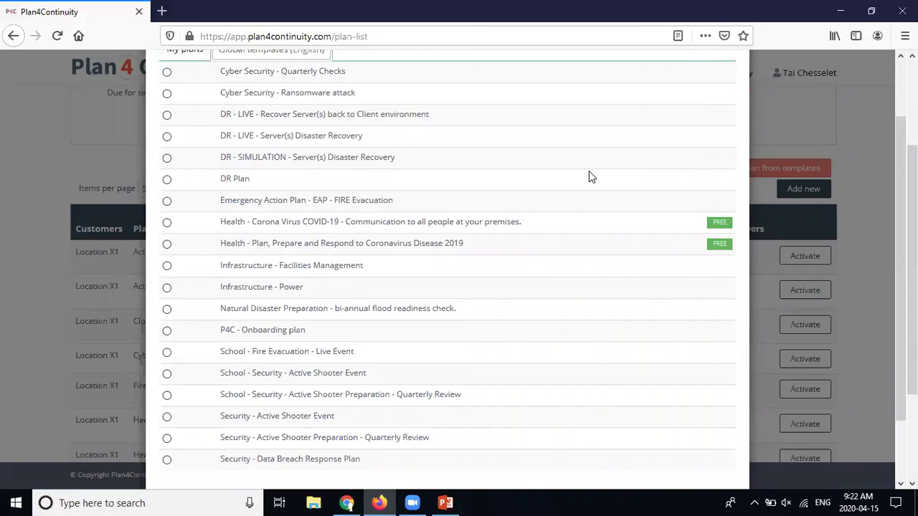
scroll(474, 351, "down", 2)
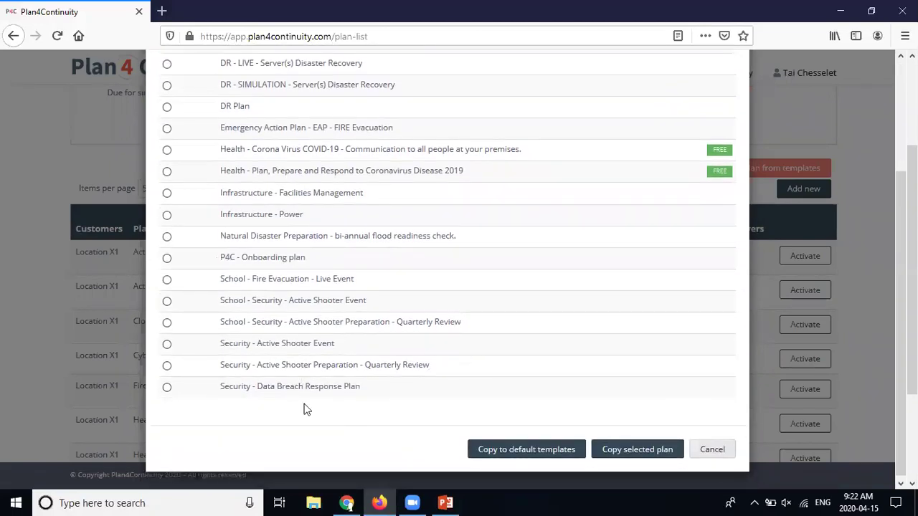
scroll(436, 323, "up", 4)
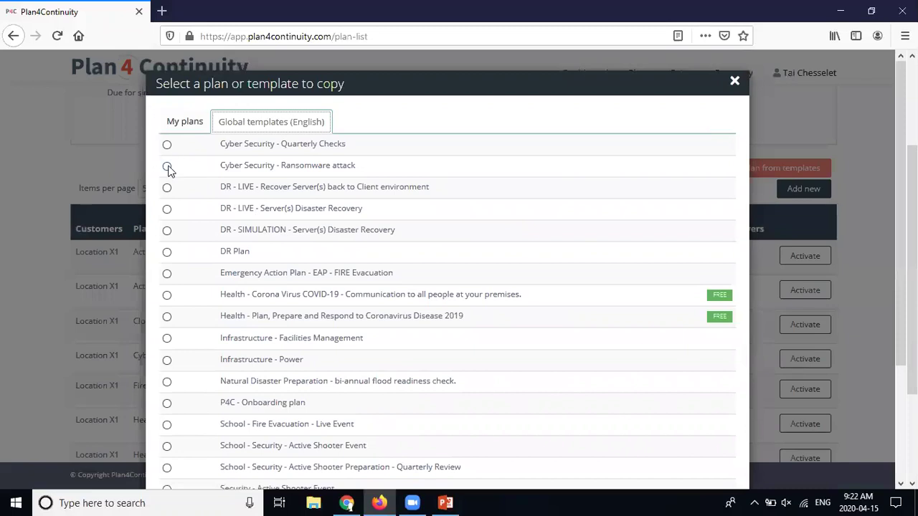
- Examine the information required to copy the Cyber Security - Ransomware attack template, then cancel without saving the copy
left_click(167, 167)
scroll(551, 208, "down", 3)
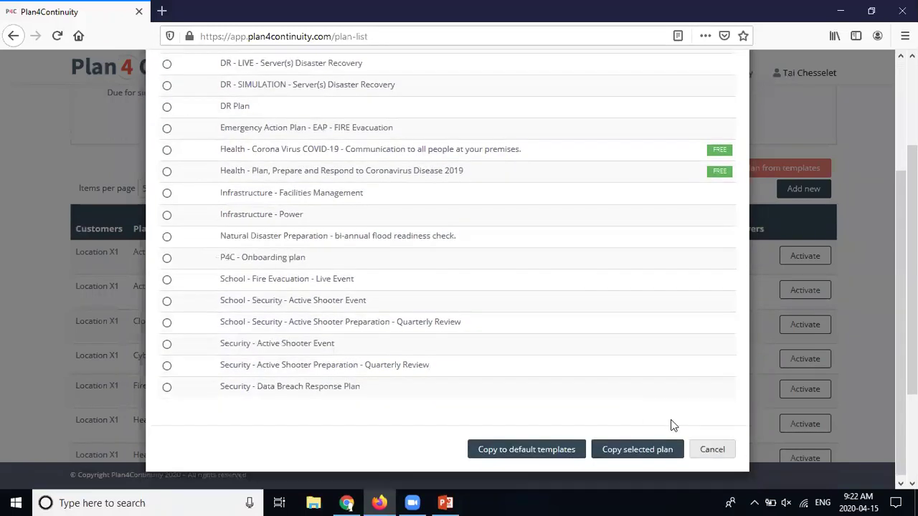
left_click(637, 450)
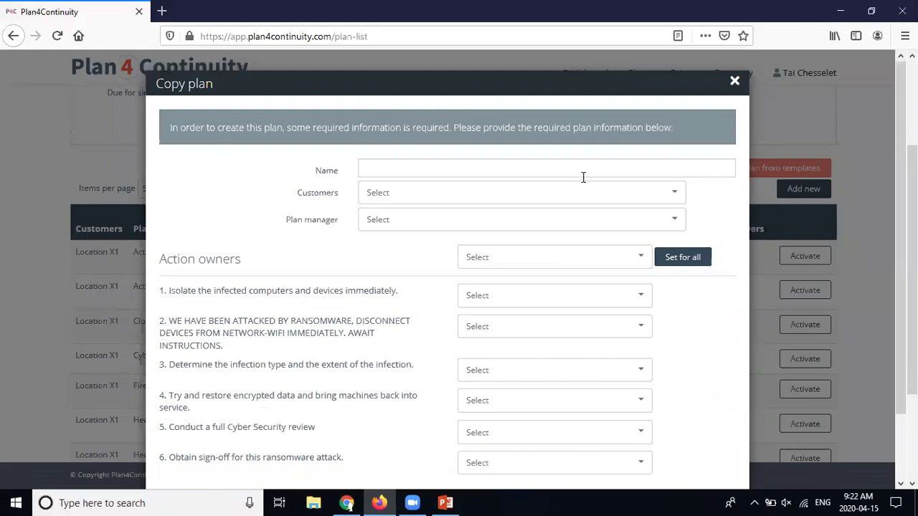
scroll(583, 179, "down", 2)
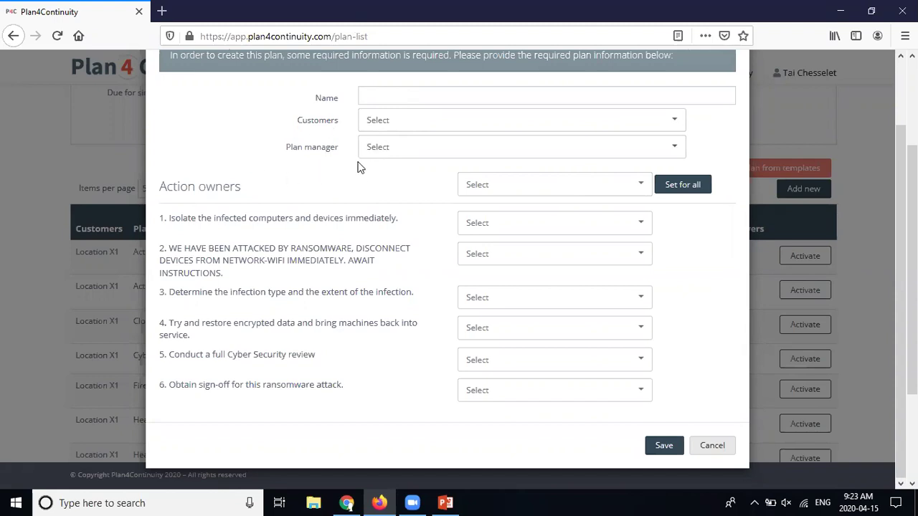
left_click(712, 445)
- Open the Ransomware Attack Plan - Client #3 and review its general info, simulation scheduling, customers and people sections
scroll(311, 404, "down", 3)
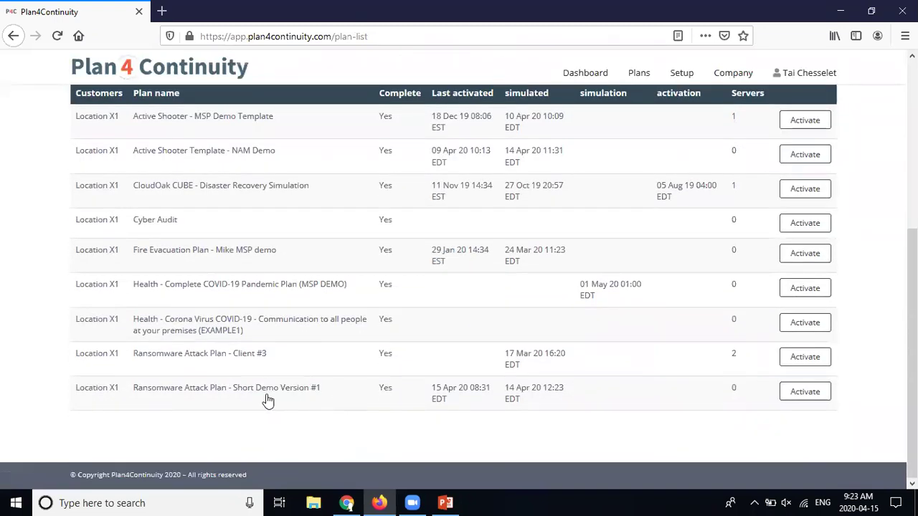
left_click(252, 354)
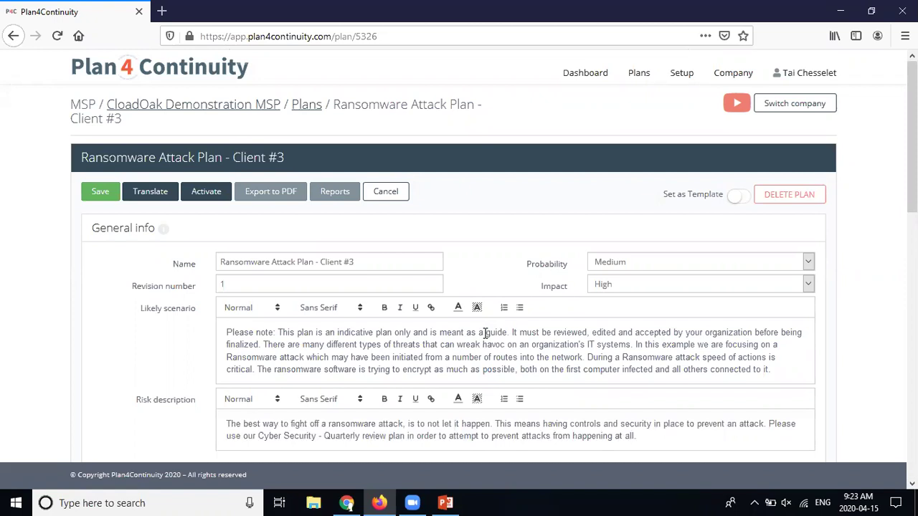
scroll(869, 304, "down", 3)
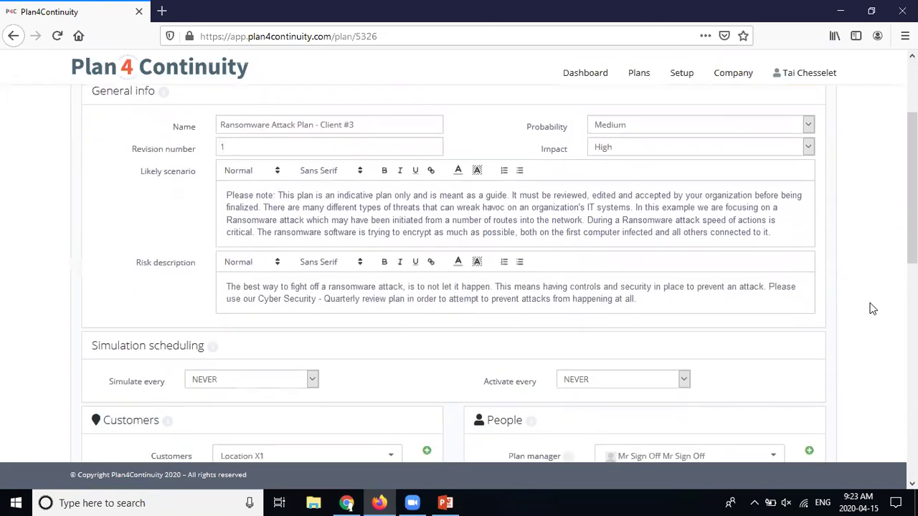
scroll(641, 409, "down", 3)
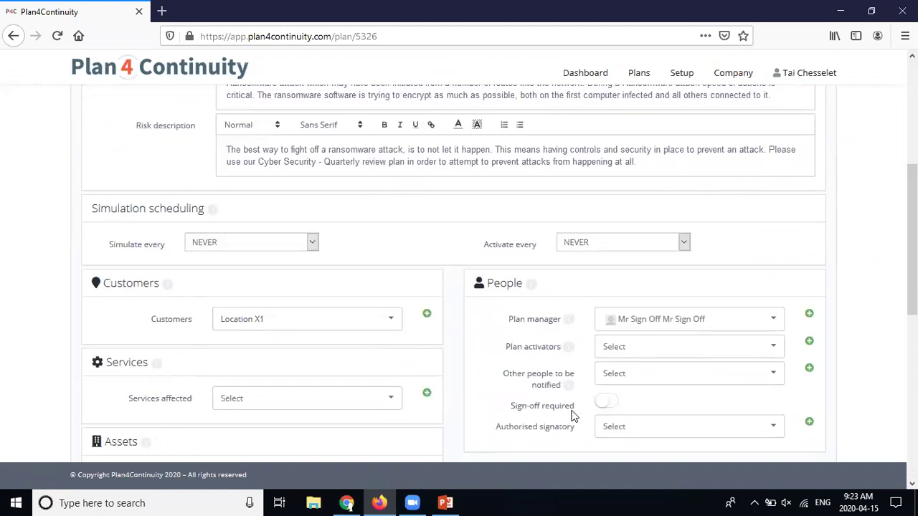
mouse_move(511, 337)
scroll(563, 335, "down", 2)
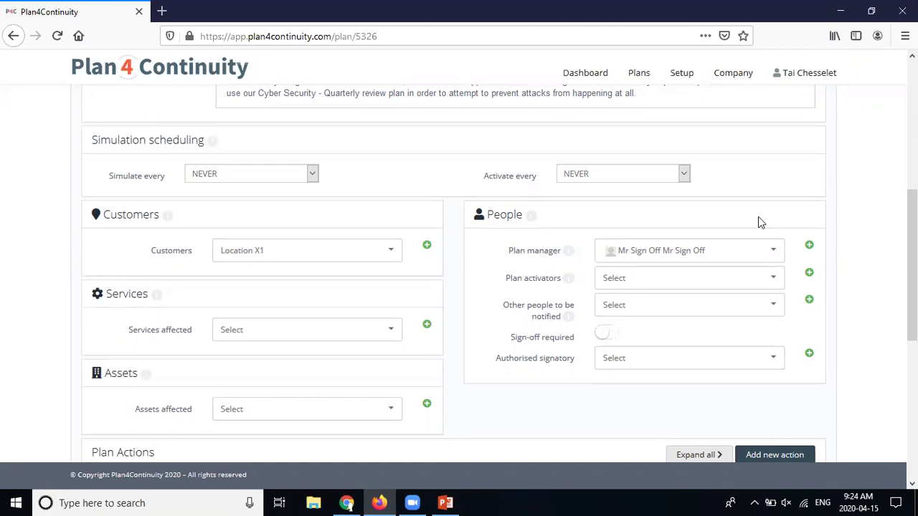
scroll(758, 217, "up", 4)
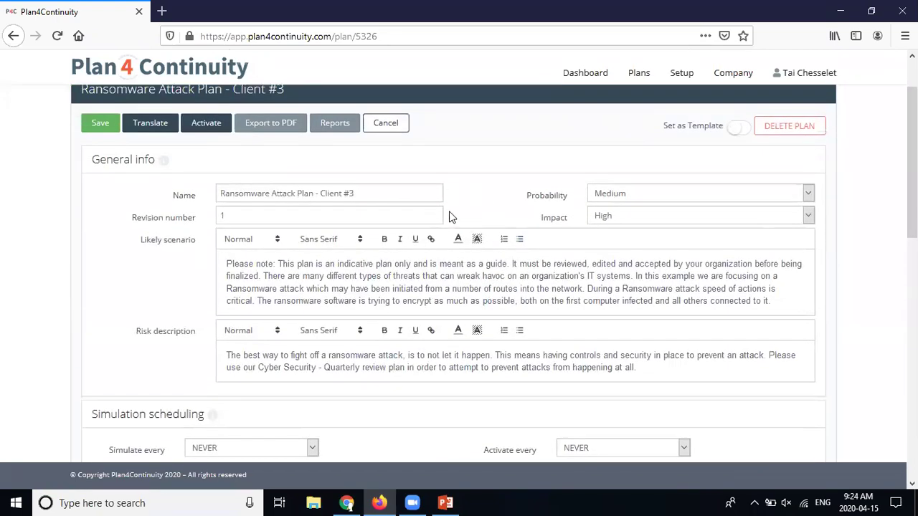
left_click(506, 376)
scroll(645, 280, "down", 2)
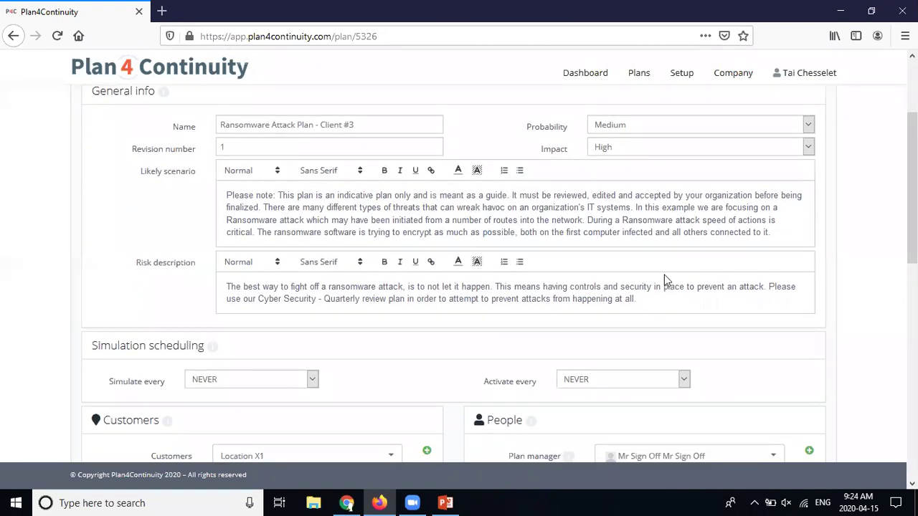
scroll(666, 276, "down", 2)
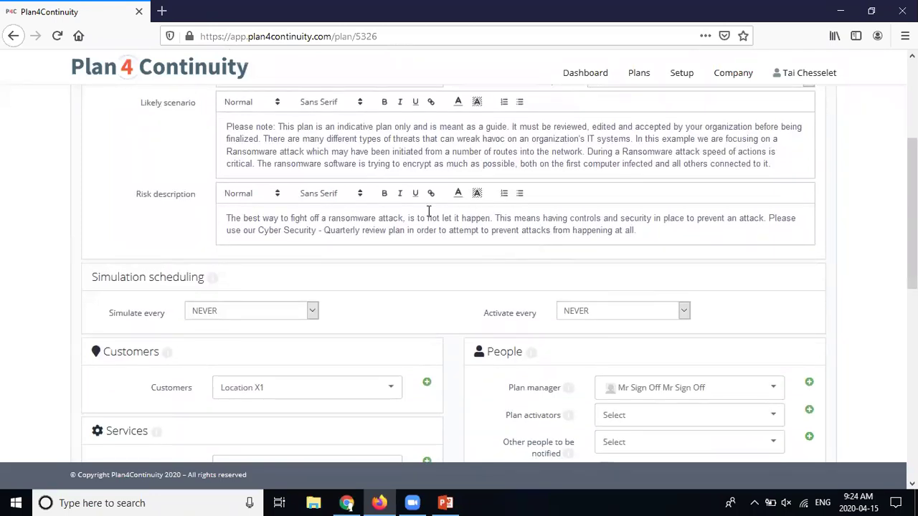
- Expand Action 3 among the plan actions, examine its description and action steps, and collapse it again
scroll(545, 240, "down", 8)
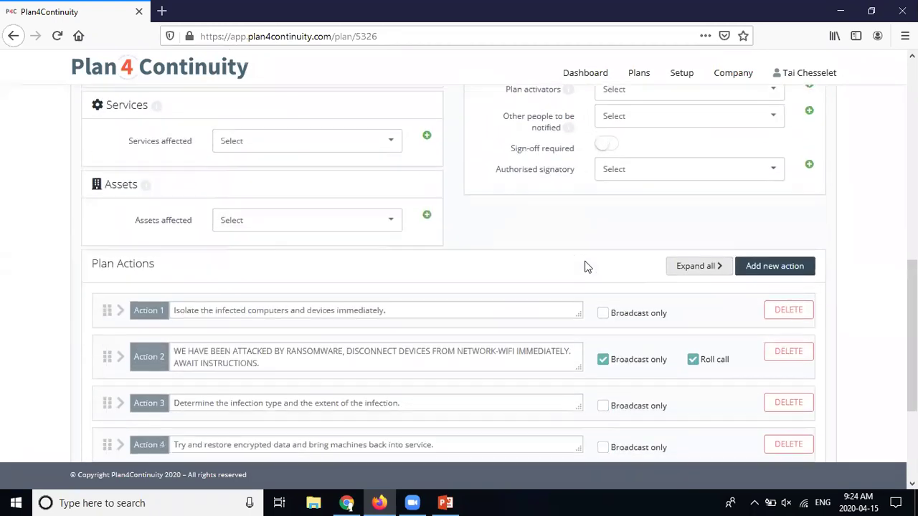
scroll(585, 267, "down", 4)
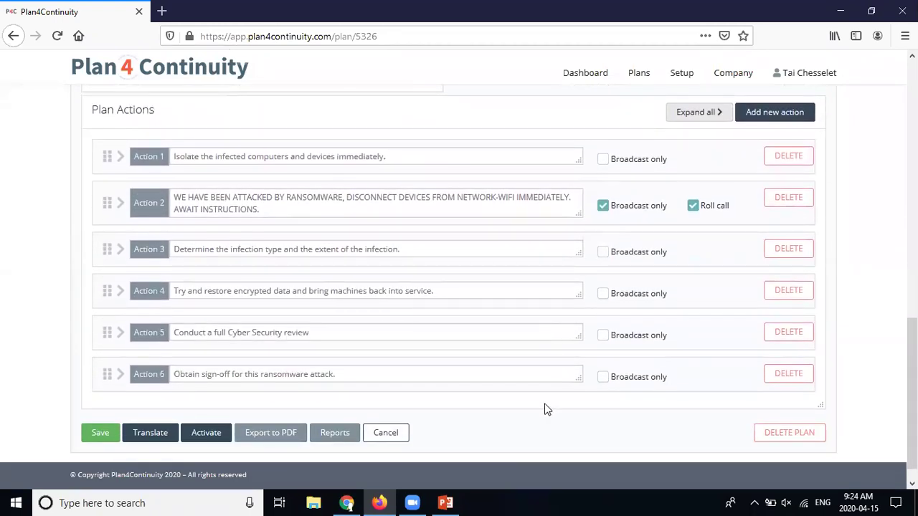
left_click(120, 251)
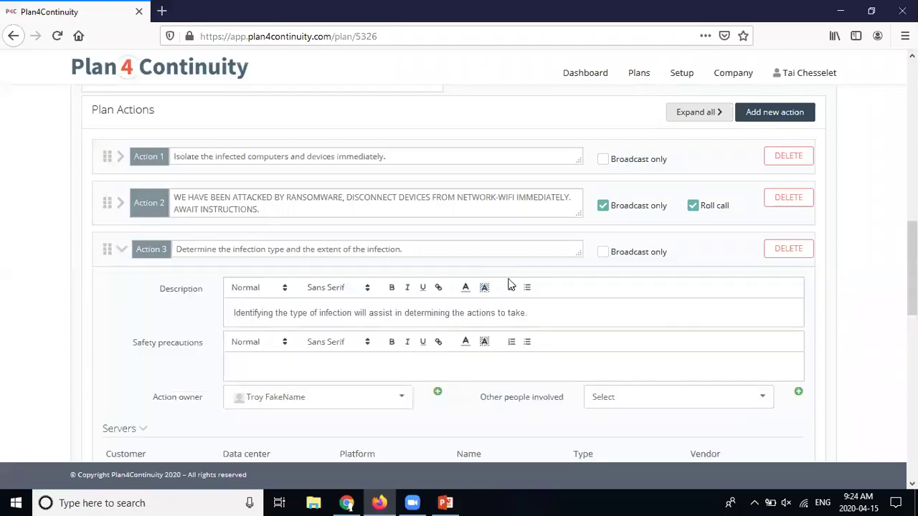
scroll(510, 285, "down", 8)
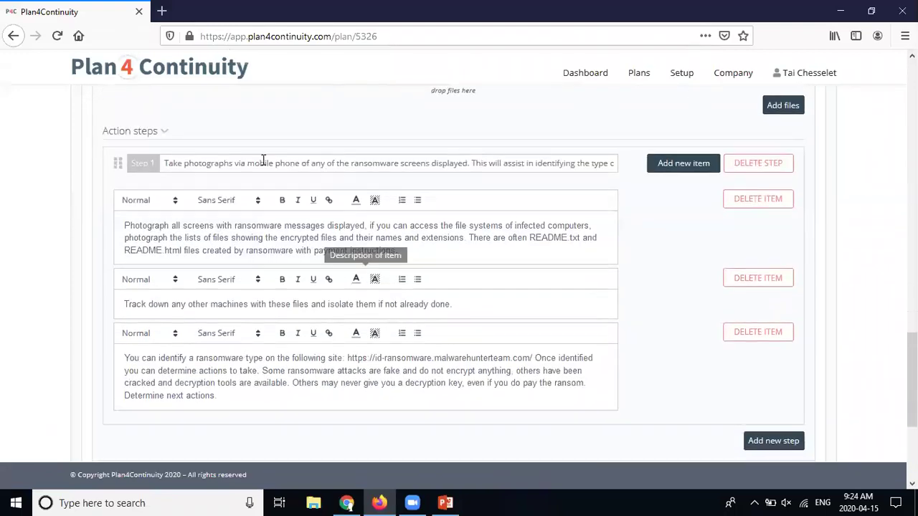
scroll(452, 308, "down", 2)
scroll(461, 306, "up", 4)
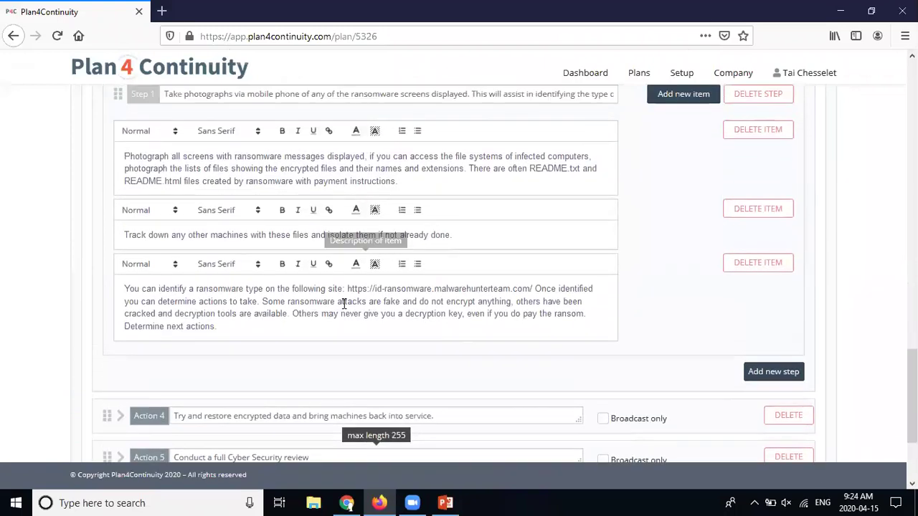
scroll(123, 192, "up", 4)
left_click(126, 186)
- Add a new blank action to the plan and move it to directly after Action 3
left_click(795, 94)
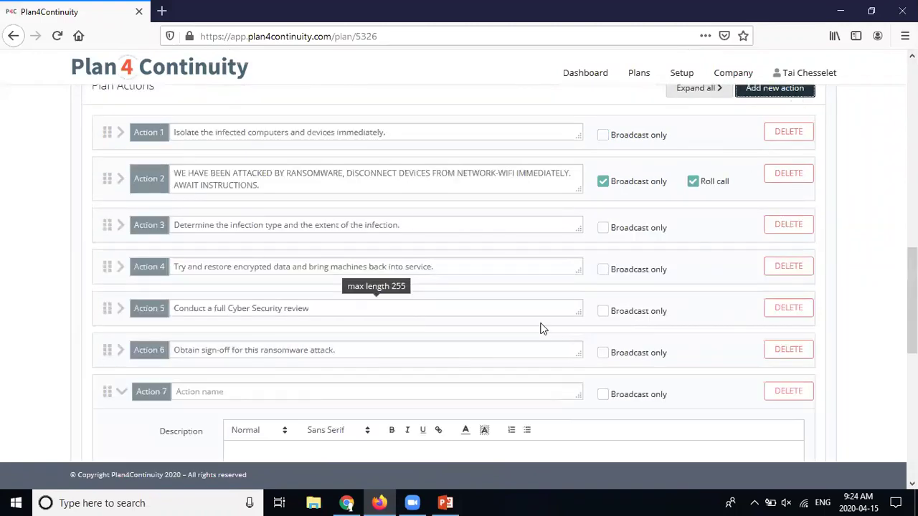
scroll(541, 326, "down", 3)
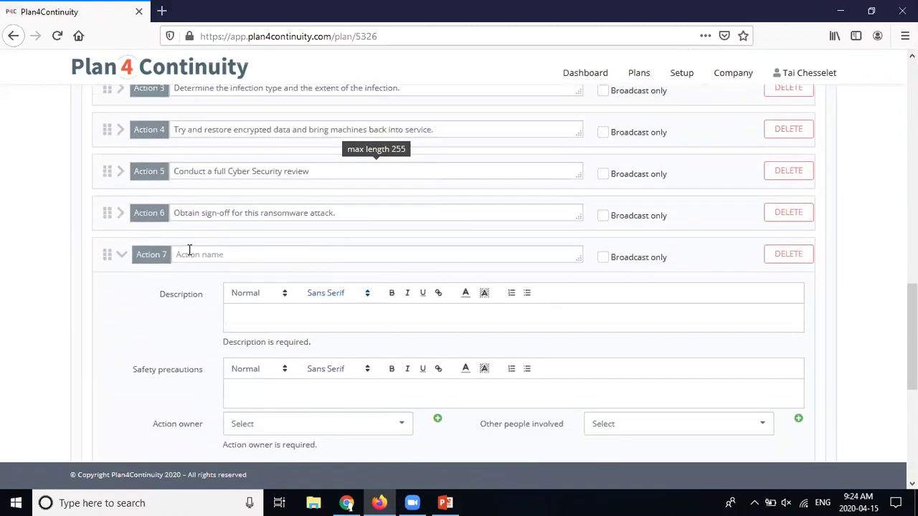
left_click(112, 261)
left_click_drag(107, 349, 113, 266)
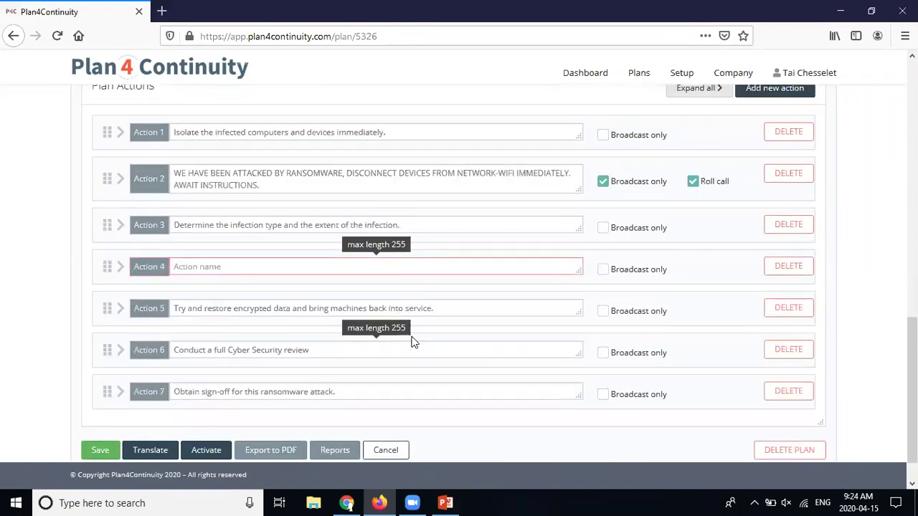
- Delete the blank Action 4 from the plan actions
left_click(789, 266)
left_click(451, 243)
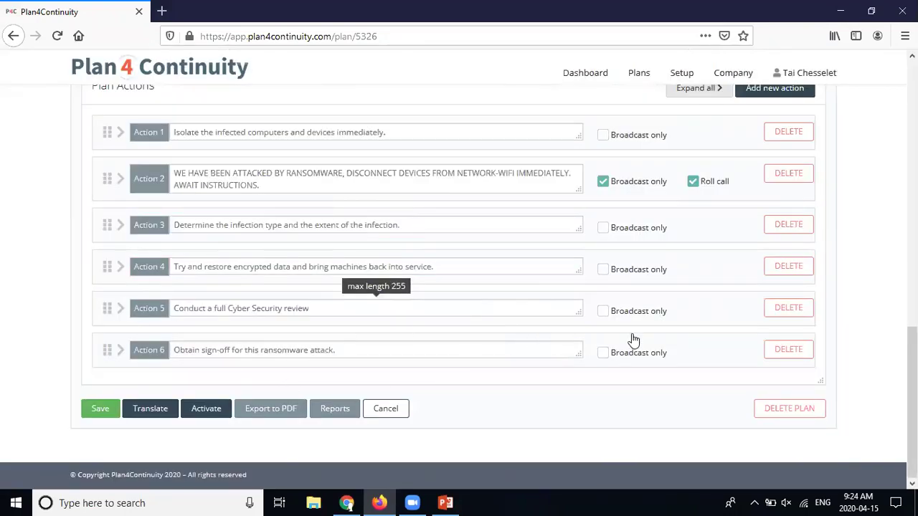
- Expand Action 5, examine its description, owner, servers and action steps, and collapse it again
left_click(710, 318)
scroll(710, 318, "down", 5)
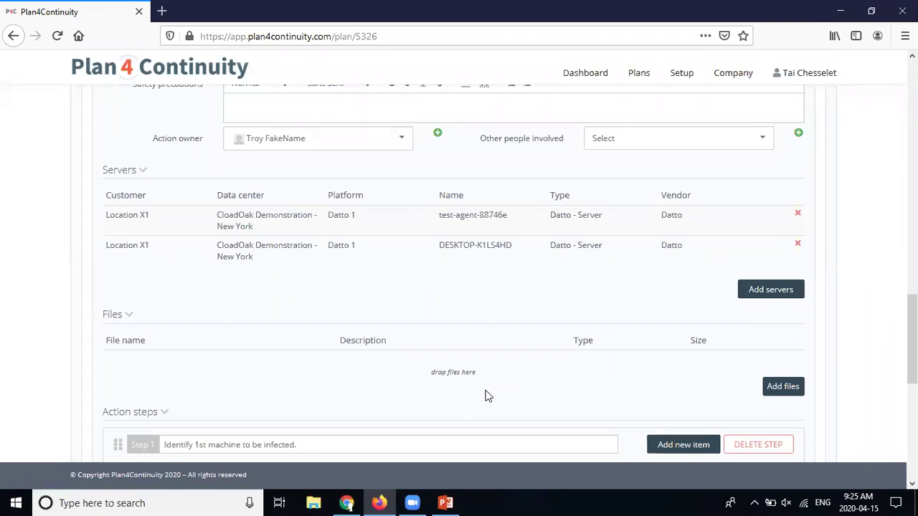
scroll(488, 315, "up", 4)
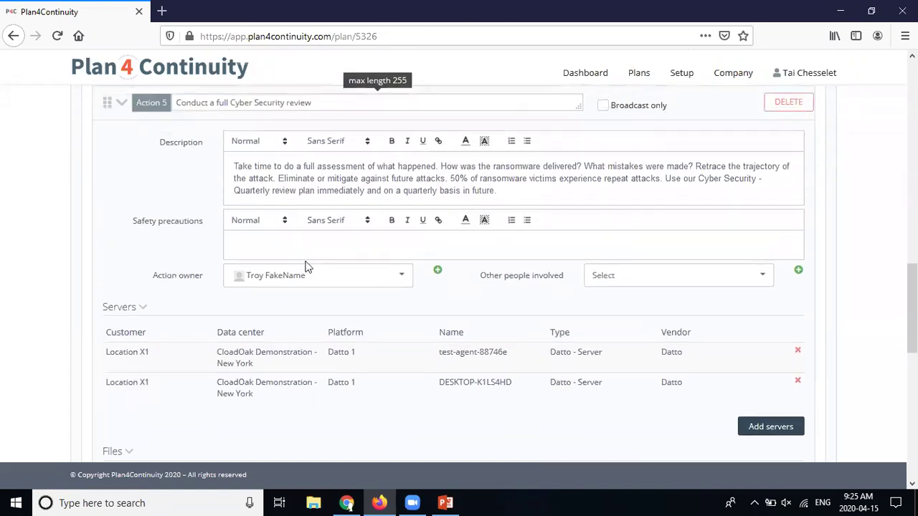
left_click(121, 105)
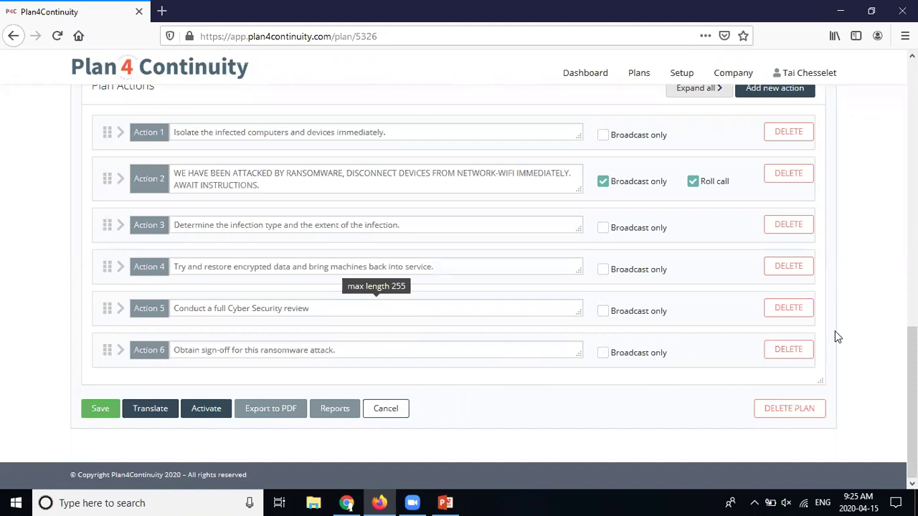
- Expand Action 1, examine its description, servers, files and the items of its action steps, and collapse it again
scroll(835, 330, "up", 4)
scroll(842, 323, "down", 4)
left_click(120, 136)
scroll(519, 265, "down", 1)
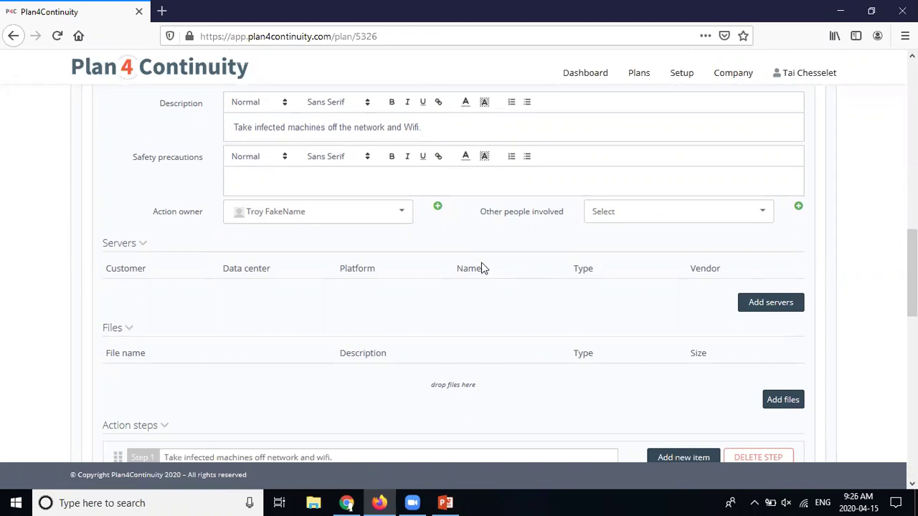
scroll(481, 268, "up", 3)
scroll(527, 311, "down", 2)
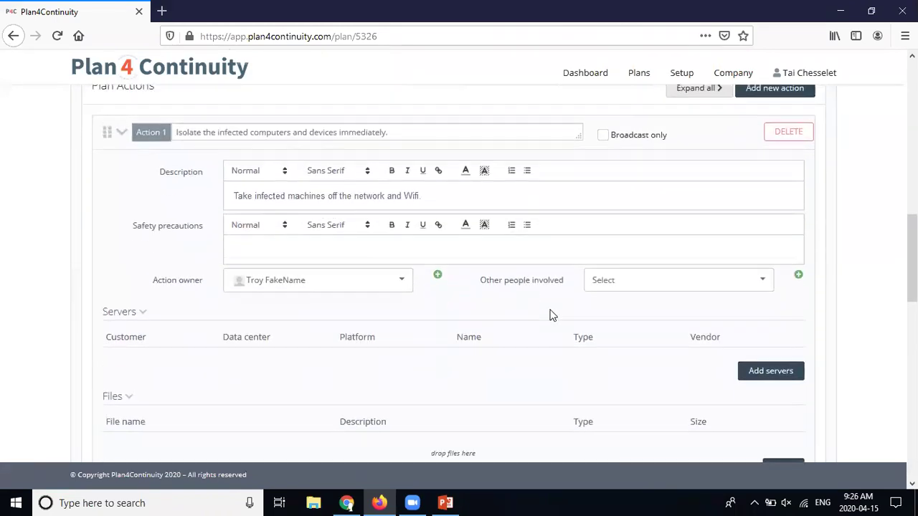
scroll(552, 316, "down", 2)
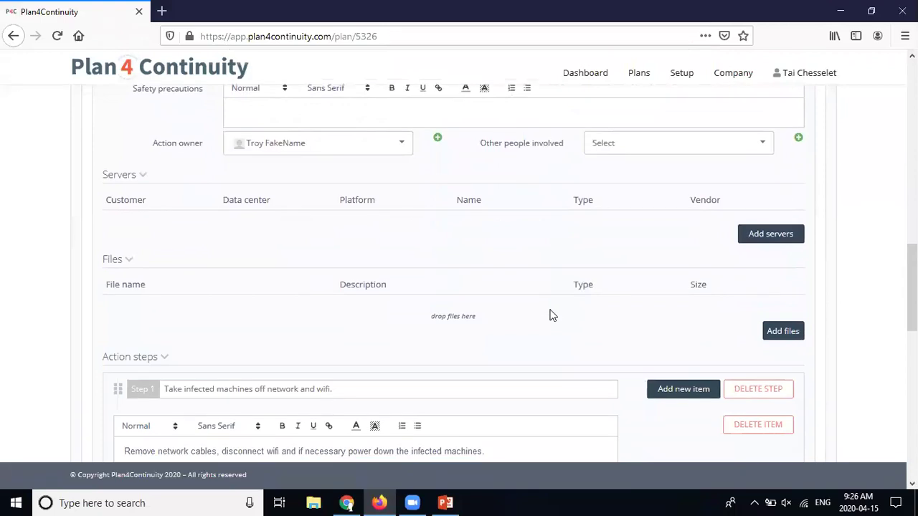
scroll(553, 316, "down", 4)
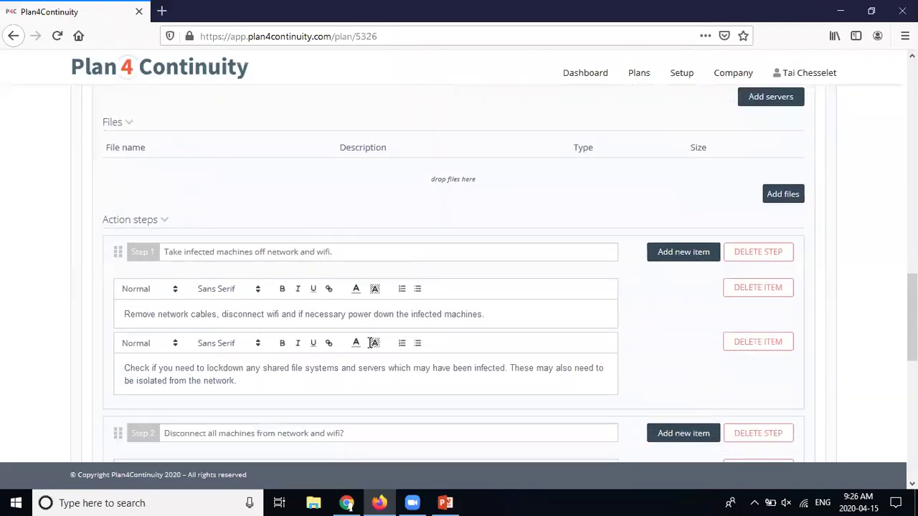
scroll(495, 354, "down", 2)
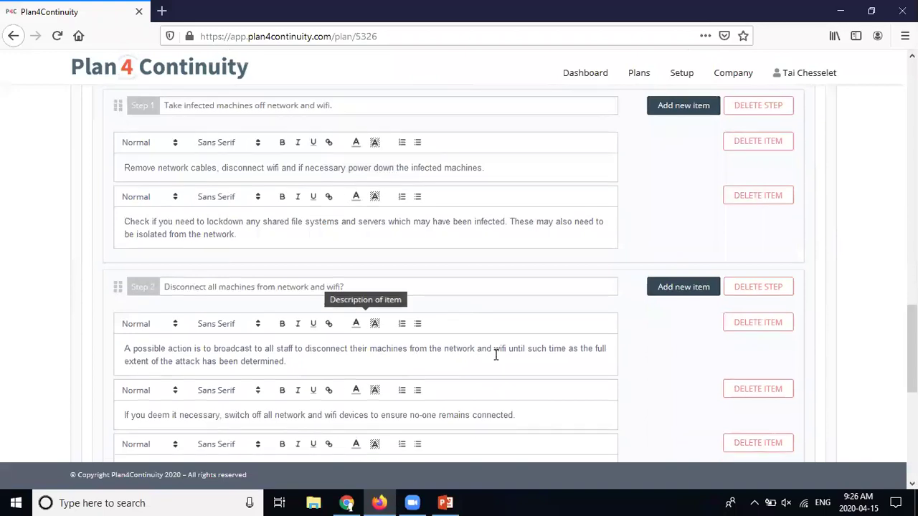
scroll(480, 344, "up", 2)
scroll(430, 323, "up", 8)
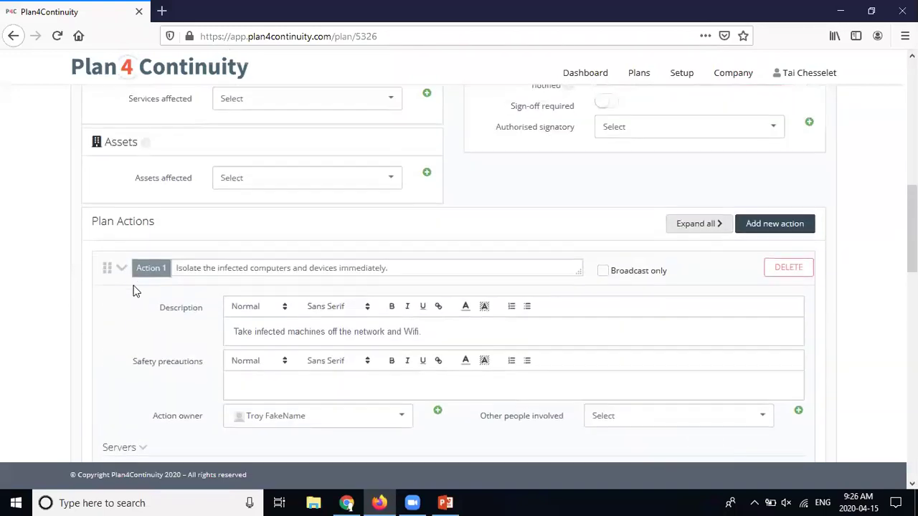
left_click(124, 277)
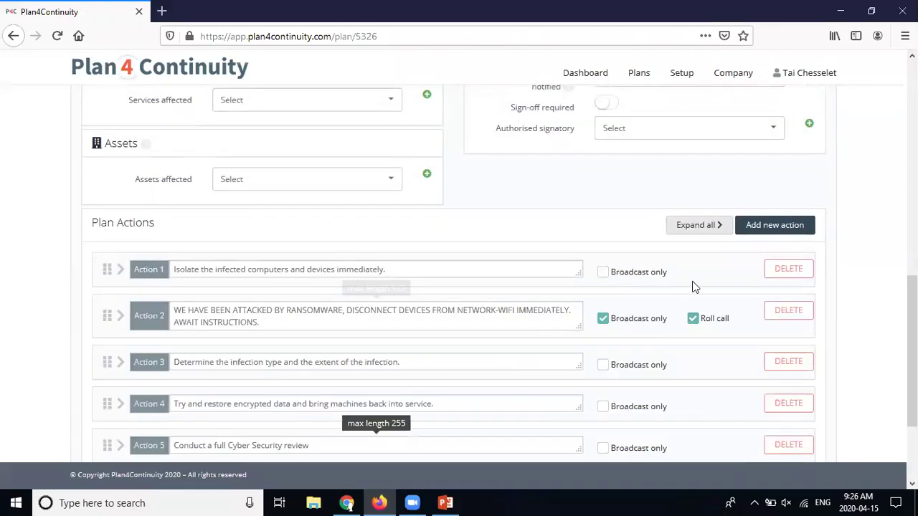
- Leave the ransomware plan for the plans list, answering the unsaved changes prompt
scroll(459, 287, "up", 4)
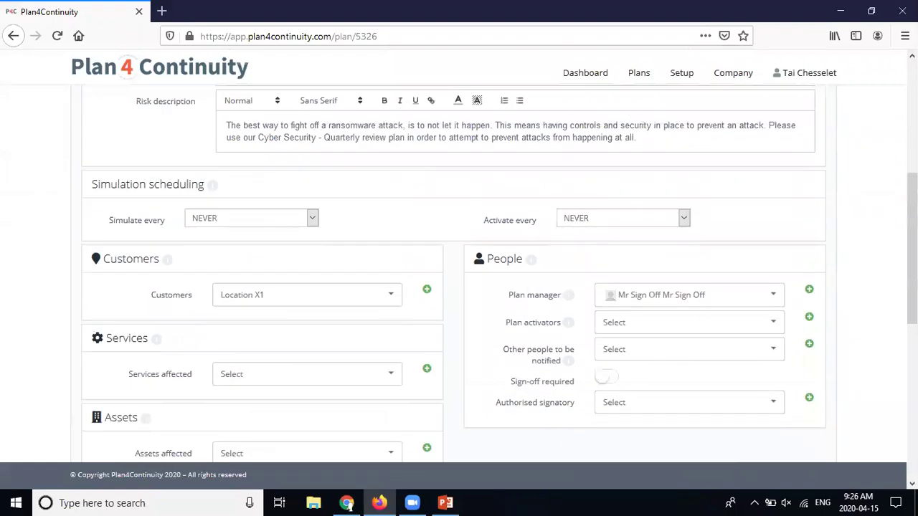
scroll(459, 287, "down", 5)
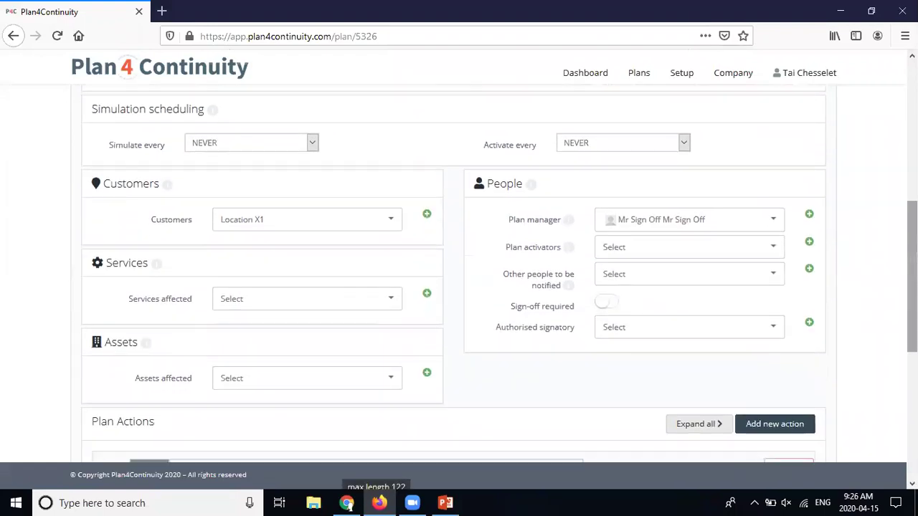
scroll(459, 287, "down", 1)
scroll(300, 238, "up", 15)
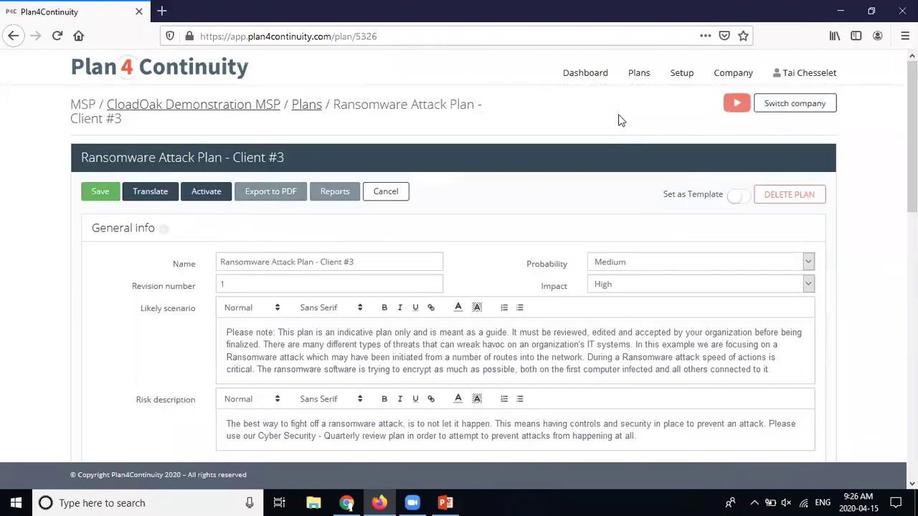
left_click(639, 72)
key("Return")
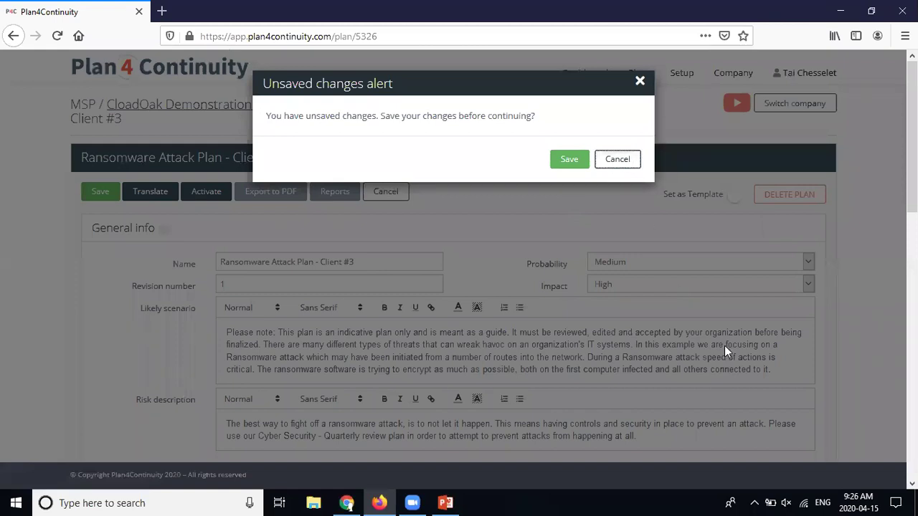
key("Return")
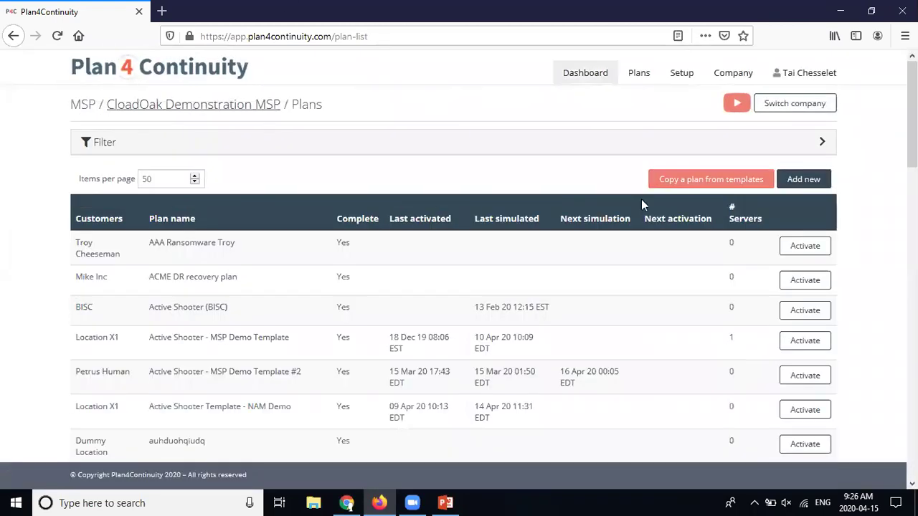
- Filter the plans list by the customer Location X1 and look through its plans
left_click(822, 142)
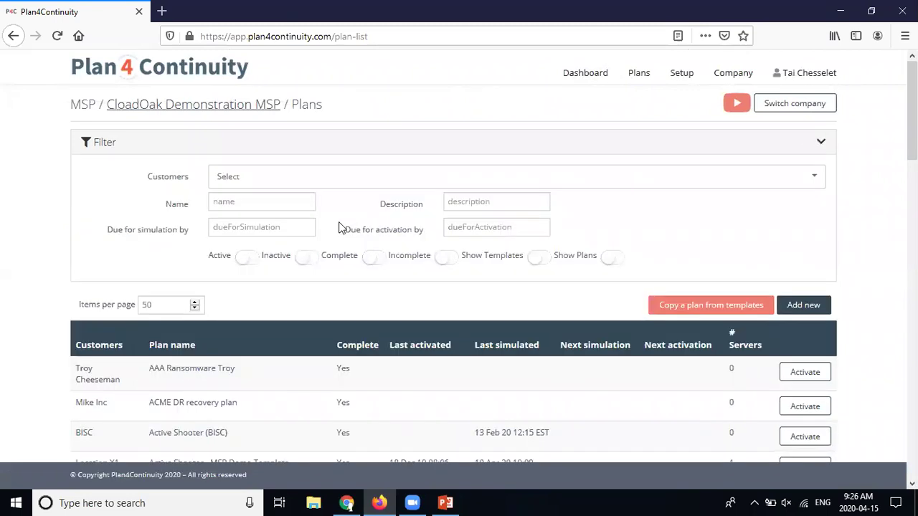
left_click(287, 184)
left_click(263, 387)
left_click(878, 195)
scroll(879, 195, "down", 3)
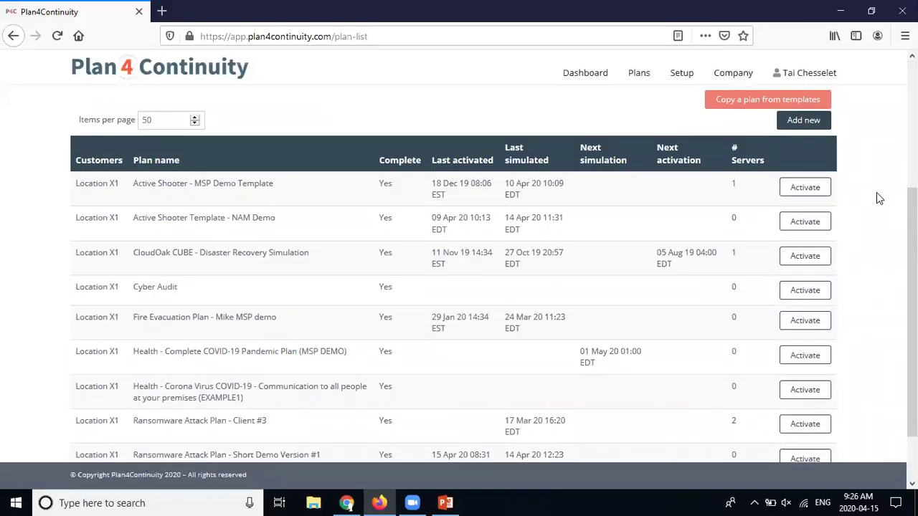
scroll(877, 192, "down", 1)
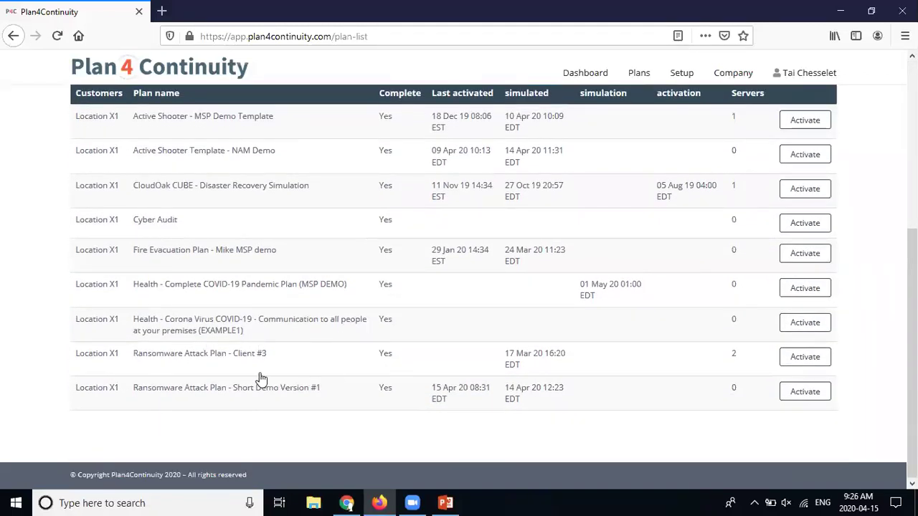
- Examine the activation options of Ransomware Attack Plan - Short Demo Version #1, and cancel without activating it
left_click(805, 393)
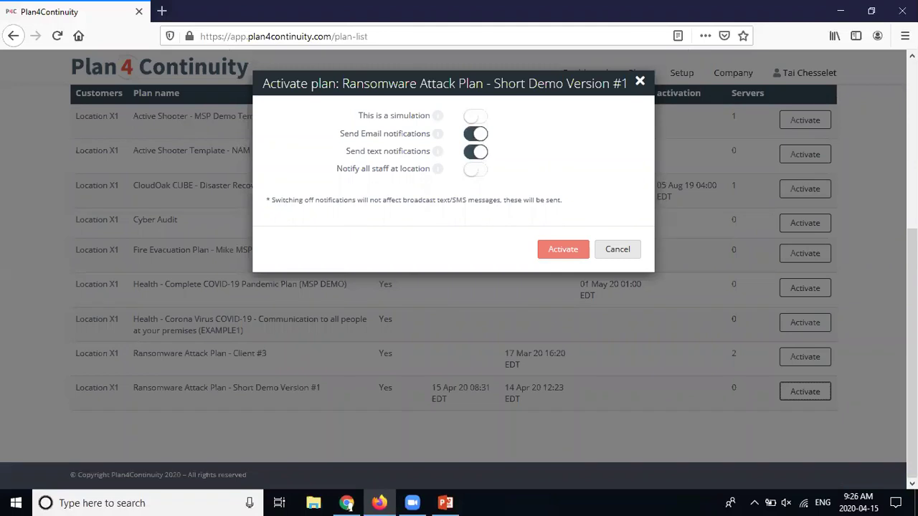
left_click(615, 252)
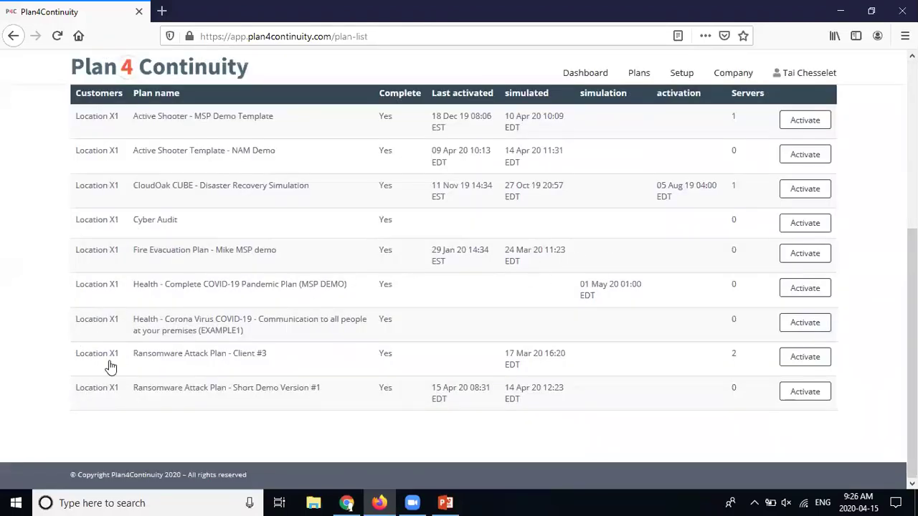
- Open Ransomware Attack Plan - Client #3 and collapse Action 1 in its plan actions
left_click(192, 363)
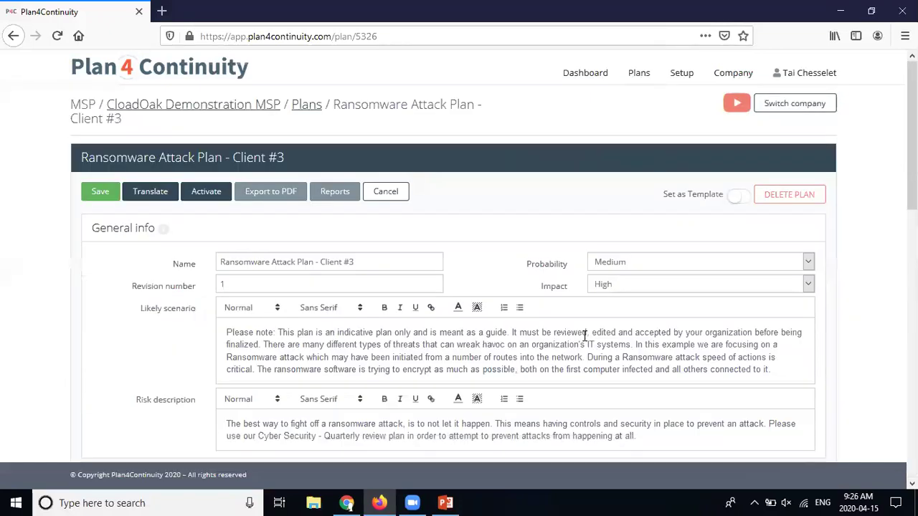
scroll(581, 280, "down", 10)
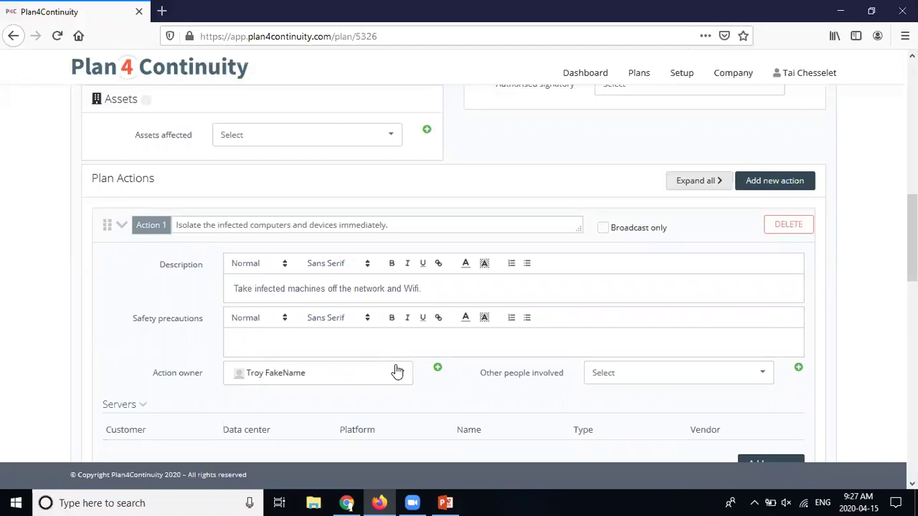
left_click(122, 226)
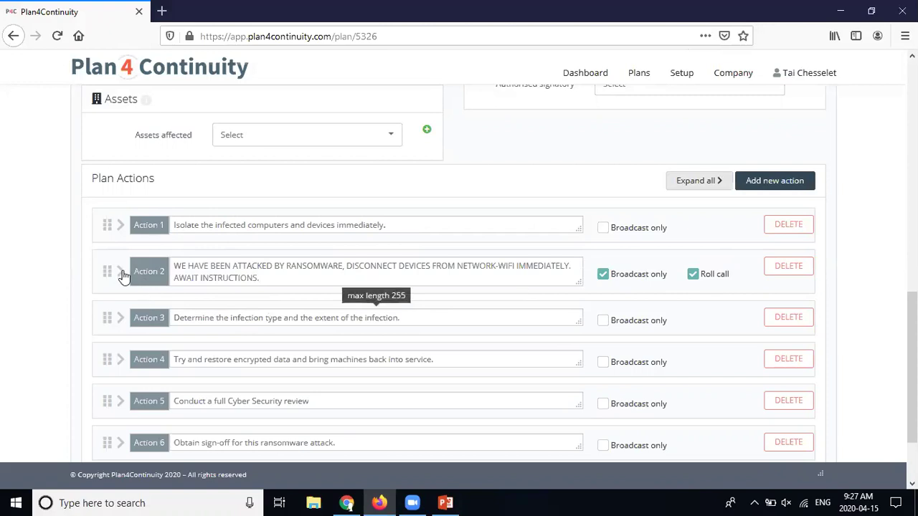
- Expand the broadcast Action 2 and examine its activation notice, description, broadcast recipients and roll call option
left_click(309, 280)
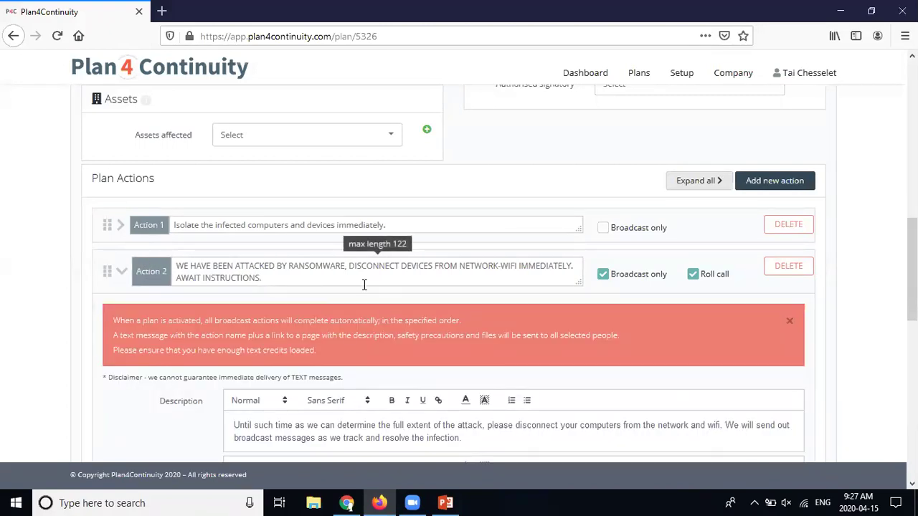
scroll(504, 280, "down", 2)
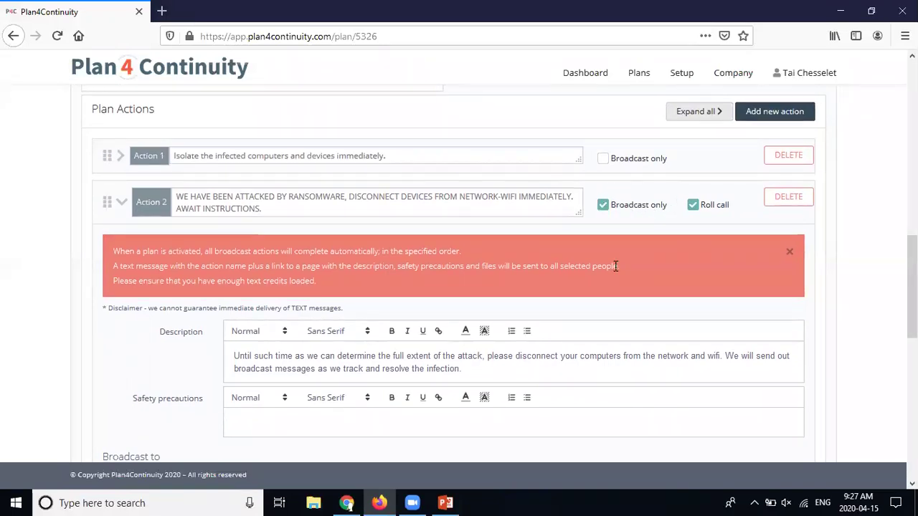
scroll(616, 266, "down", 3)
scroll(524, 231, "up", 2)
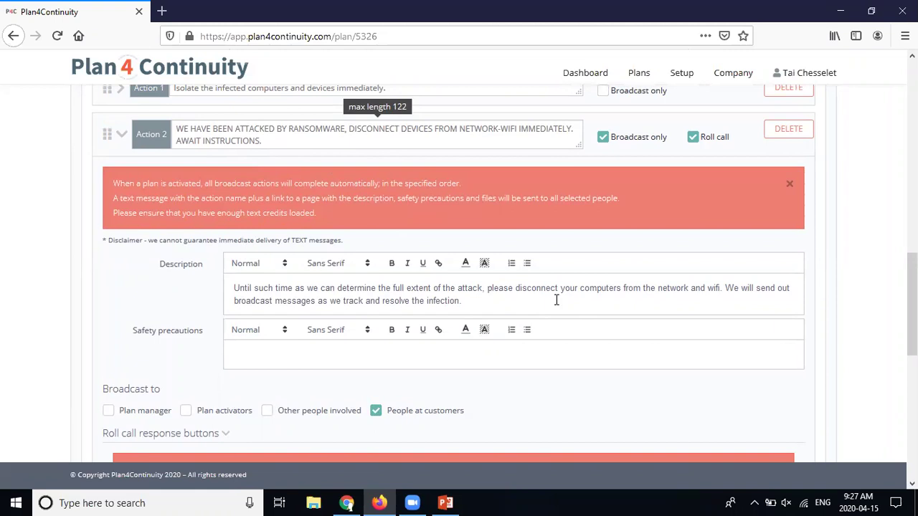
scroll(705, 254, "down", 2)
scroll(727, 175, "up", 4)
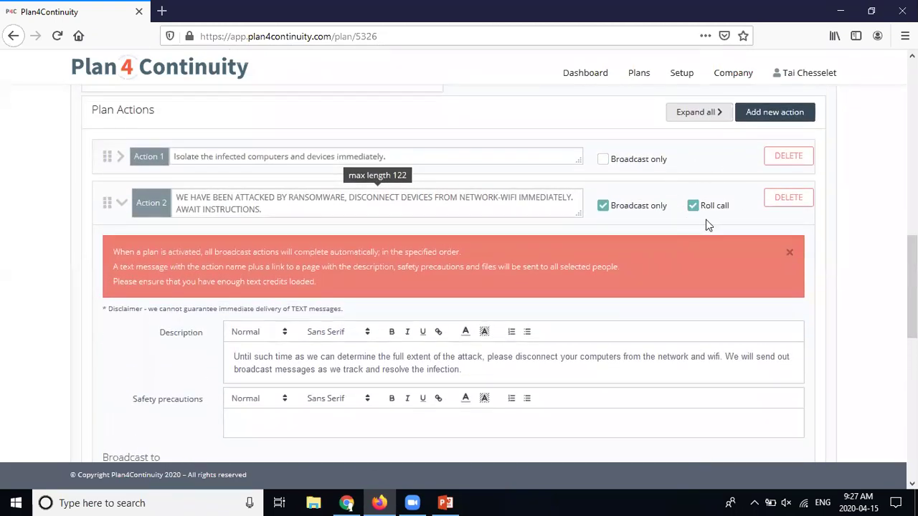
- Examine Action 2's roll call response buttons together with its broadcast message and recipients
scroll(720, 230, "down", 5)
scroll(717, 225, "down", 3)
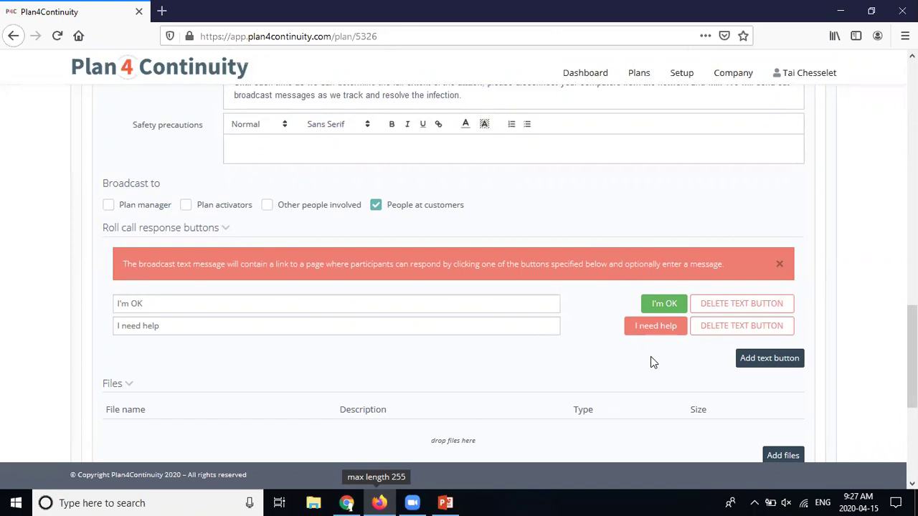
scroll(639, 280, "up", 4)
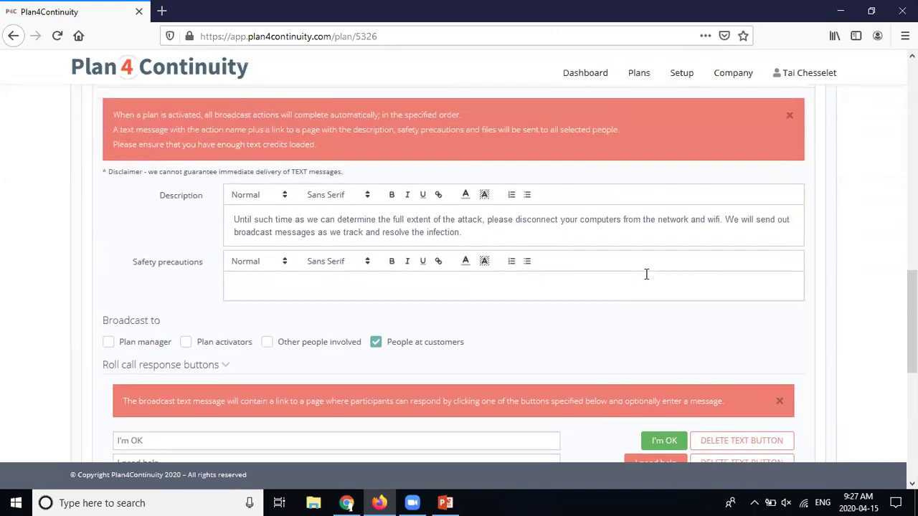
scroll(689, 278, "up", 2)
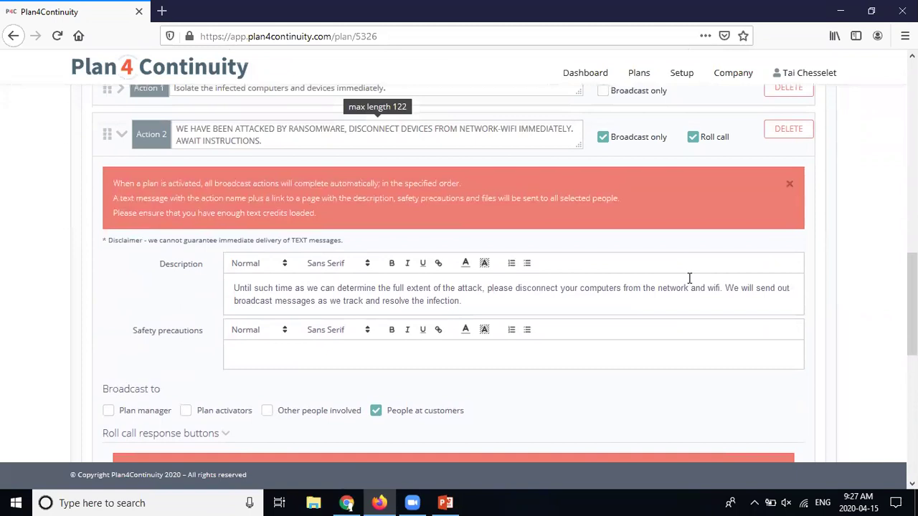
scroll(677, 287, "down", 2)
scroll(675, 287, "up", 2)
scroll(676, 287, "down", 6)
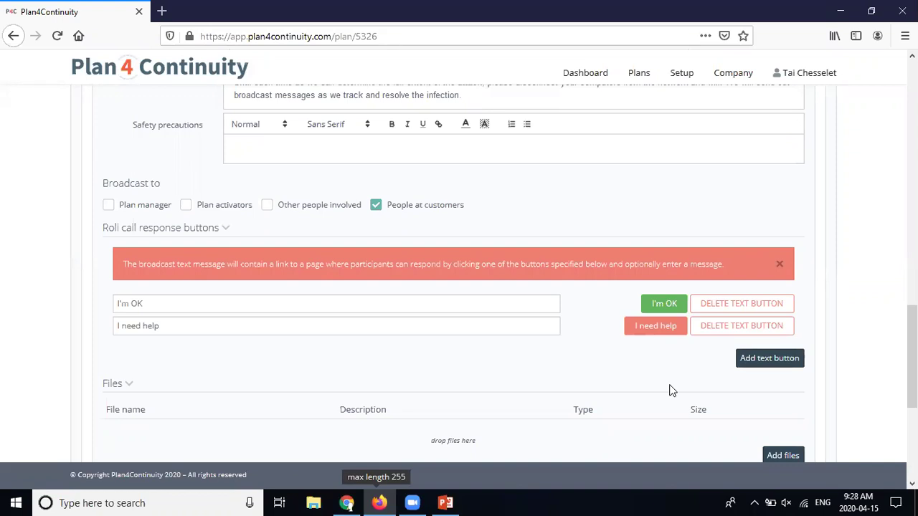
- Add a third roll call response button to Action 2, label it "Did you disconnect?" and colour it blue
scroll(672, 390, "up", 5)
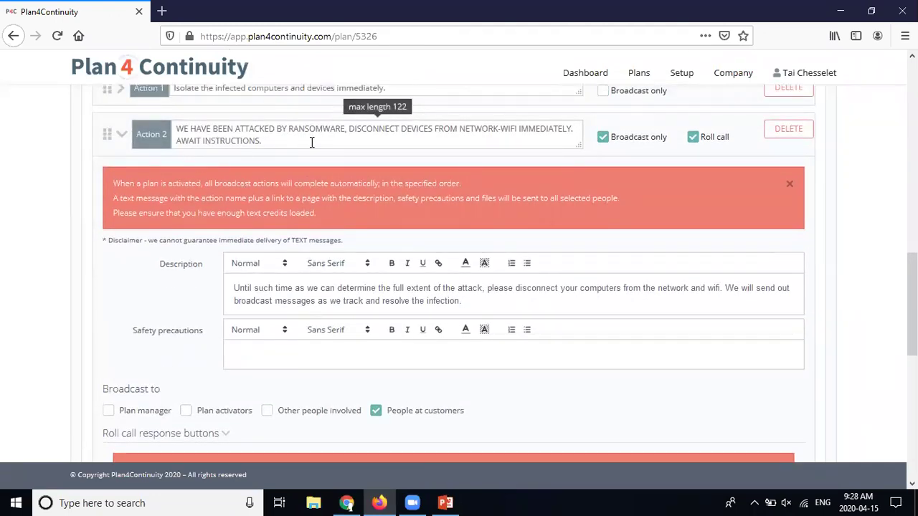
scroll(502, 251, "down", 3)
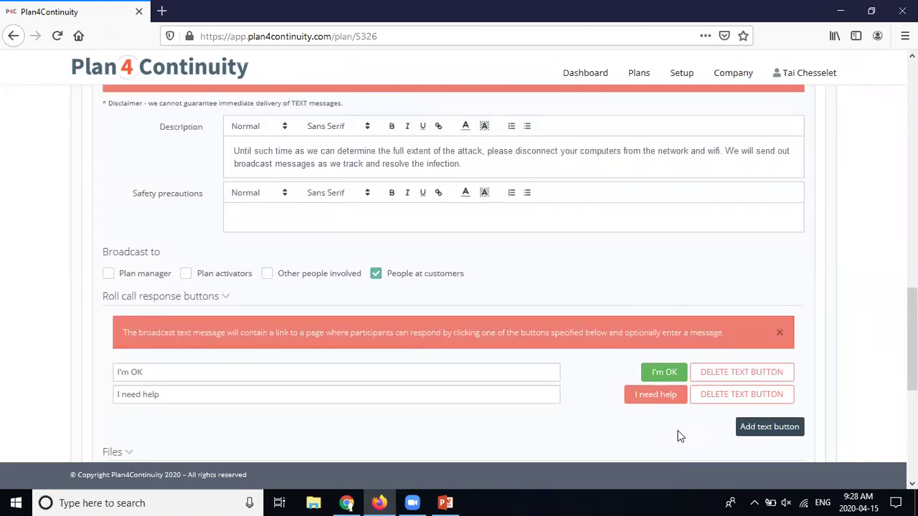
left_click(750, 428)
scroll(537, 375, "down", 3)
left_click(302, 280)
key("BackSpace")
key("BackSpace")
key("BackSpace")
key("BackSpace")
key("BackSpace")
key("BackSpace")
key("BackSpace")
key("BackSpace")
key("BackSpace")
key("BackSpace")
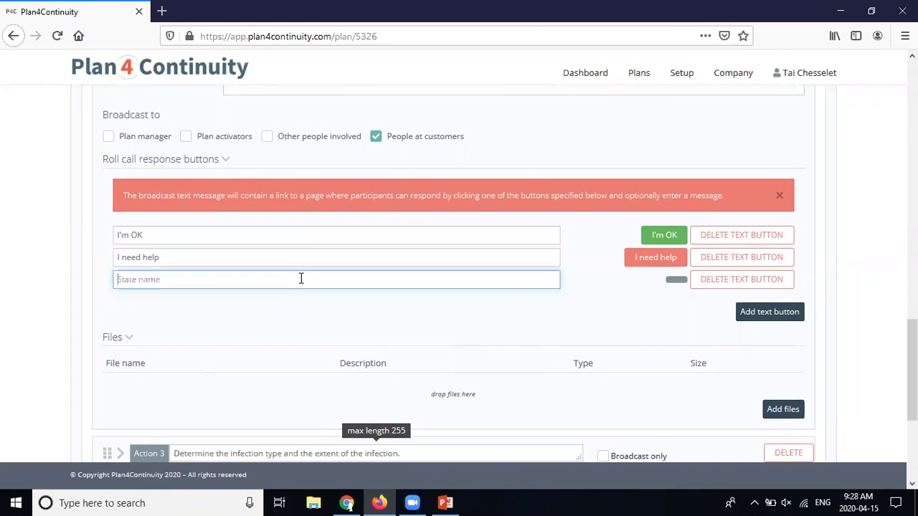
type("D")
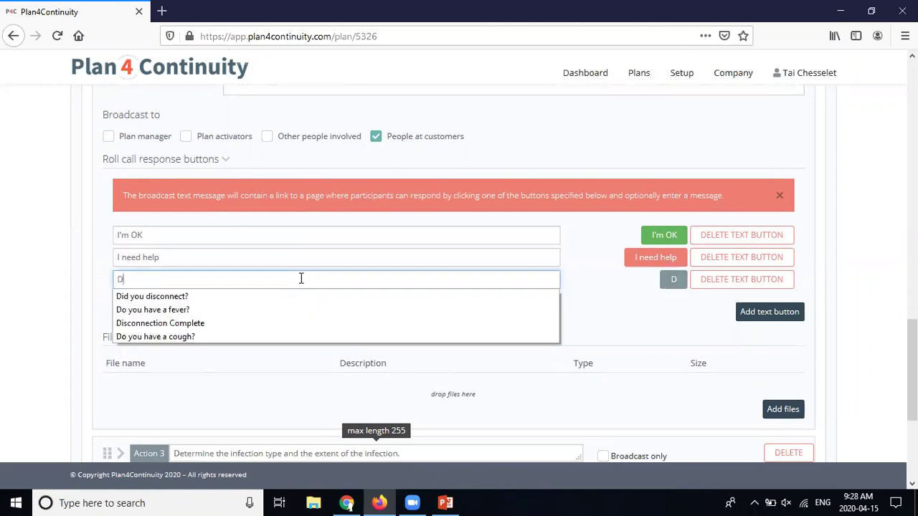
left_click(178, 296)
left_click(645, 284)
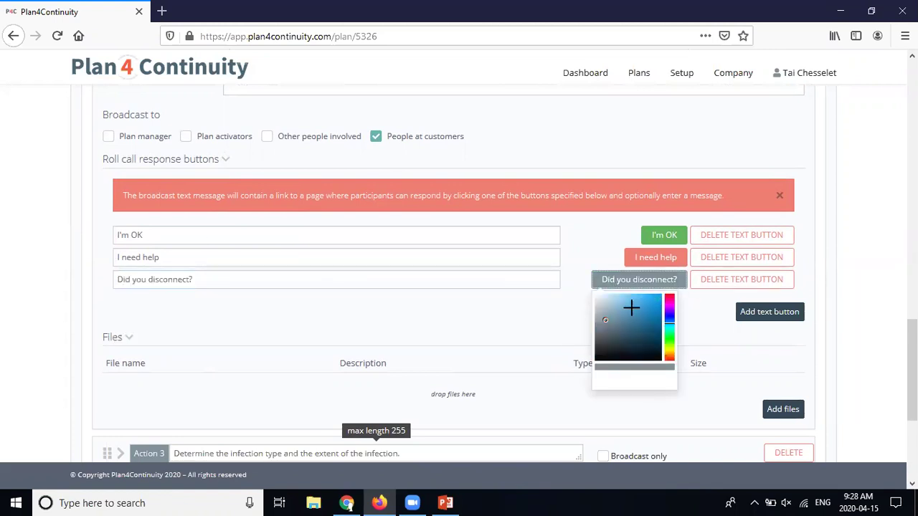
left_click(401, 316)
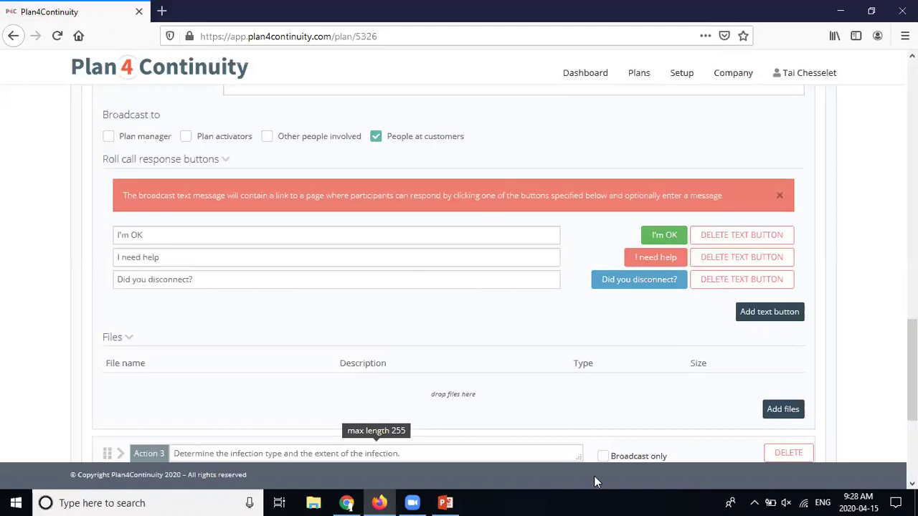
- Leave the plan for the plan list without saving its changes
scroll(667, 308, "up", 3)
scroll(527, 294, "up", 10)
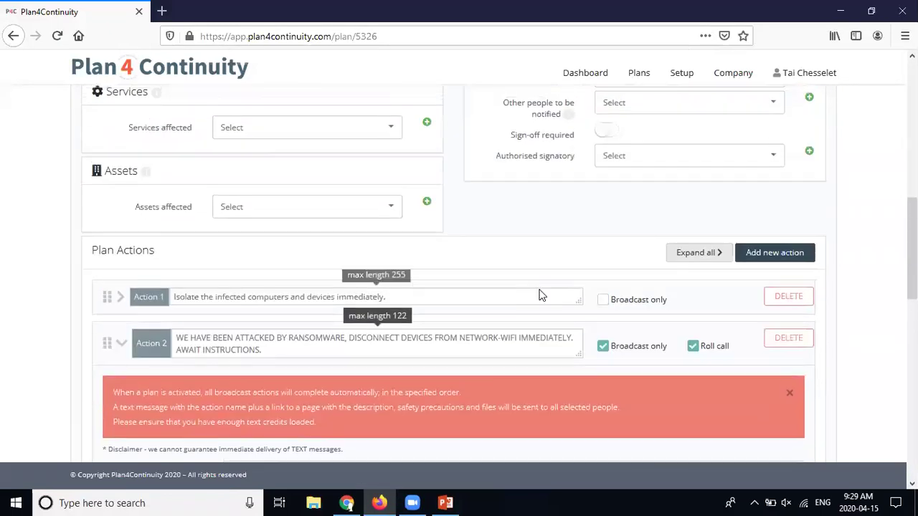
left_click(645, 76)
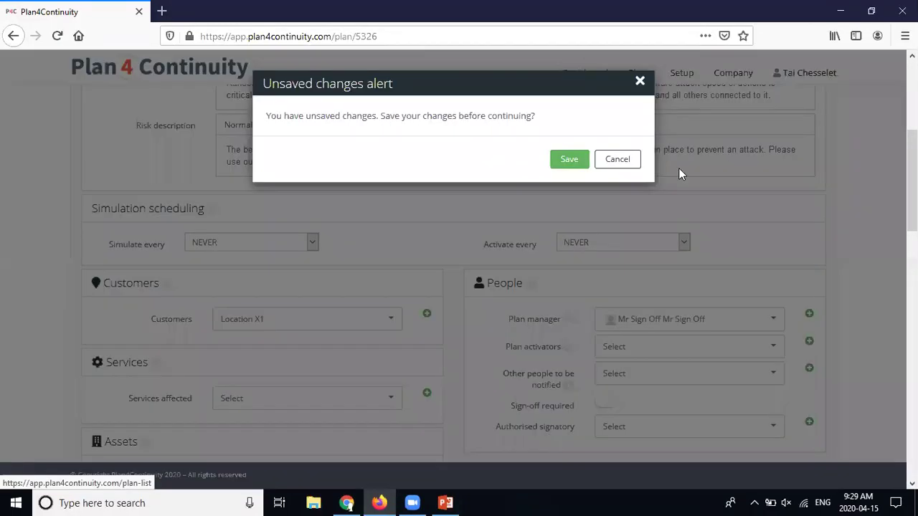
left_click(615, 160)
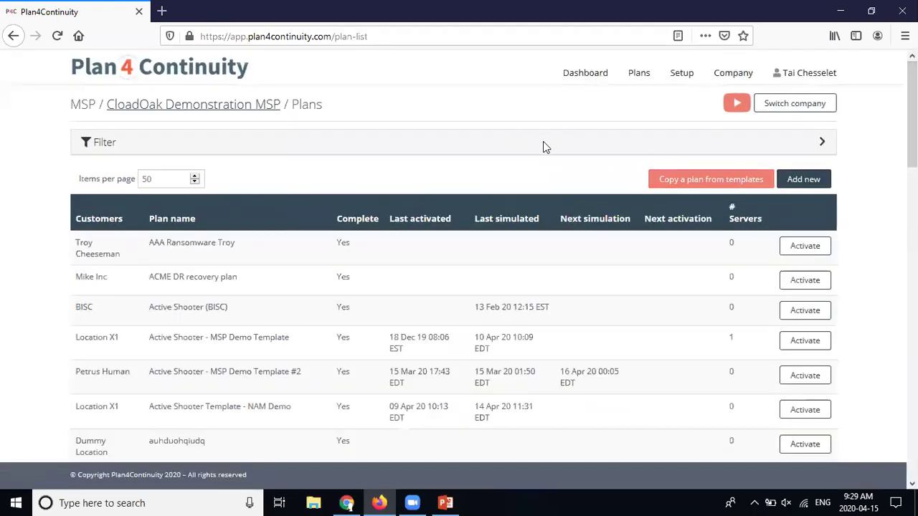
- Filter the plan list by the customer Location X1
left_click(543, 147)
left_click(271, 180)
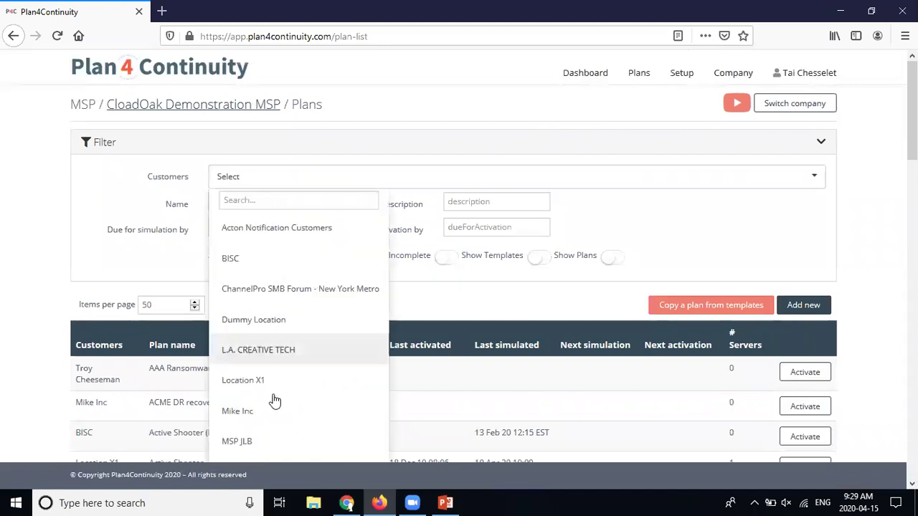
left_click(310, 380)
left_click(873, 217)
- Activate Ransomware Attack Plan - Short Demo Version #1 as a simulation with email and text notifications on and Notify all staff at location off
scroll(875, 220, "down", 2)
scroll(875, 220, "down", 3)
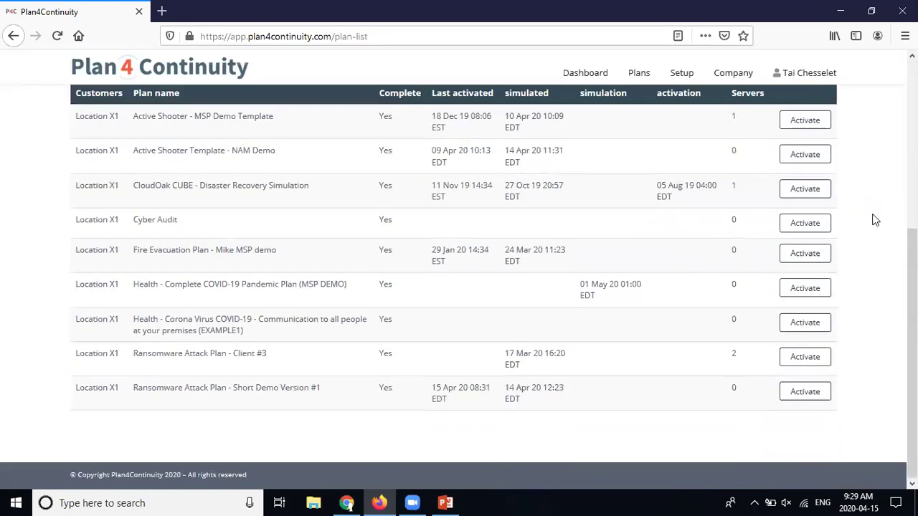
left_click(810, 391)
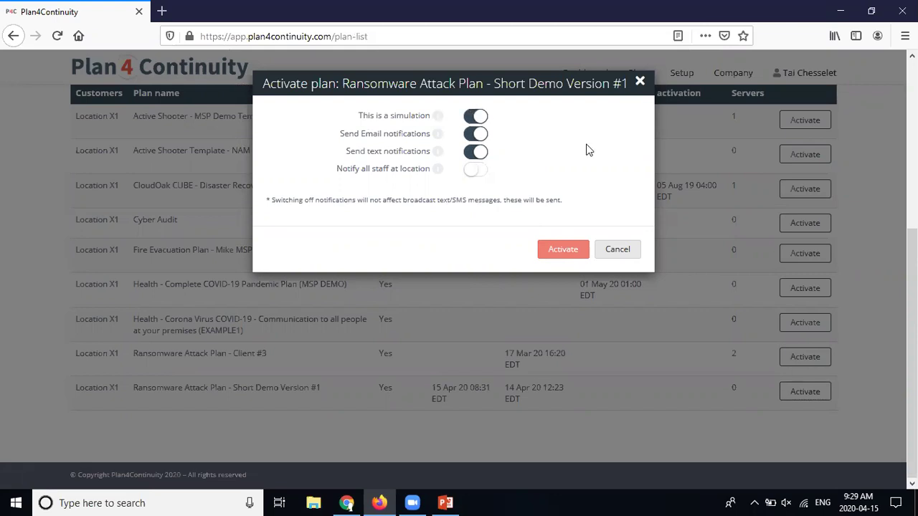
left_click(474, 171)
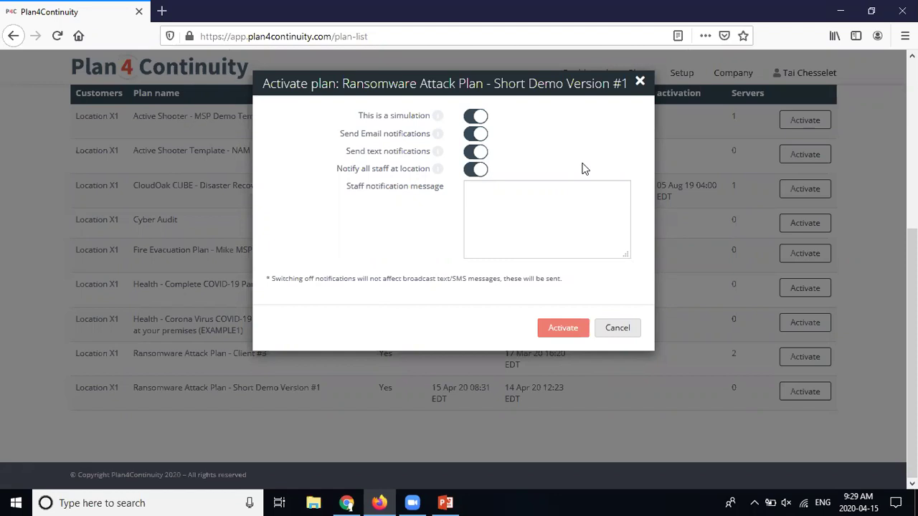
left_click(477, 170)
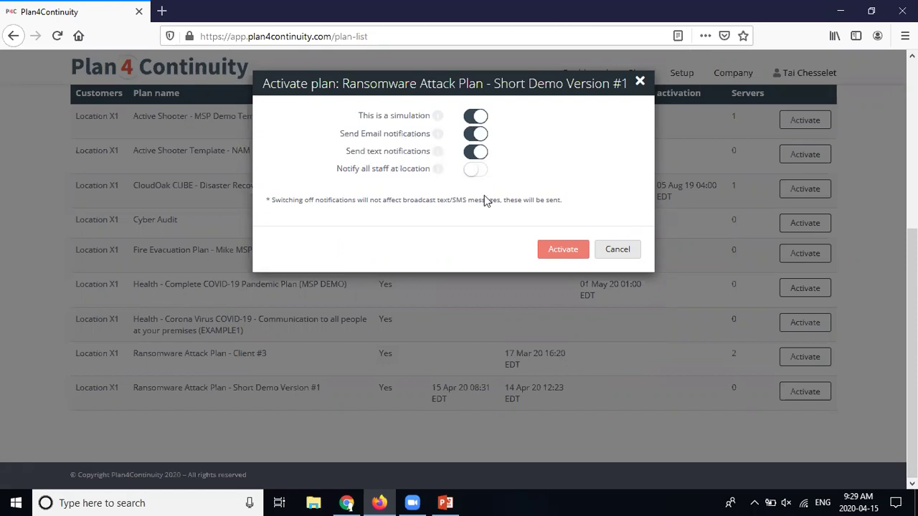
left_click(563, 253)
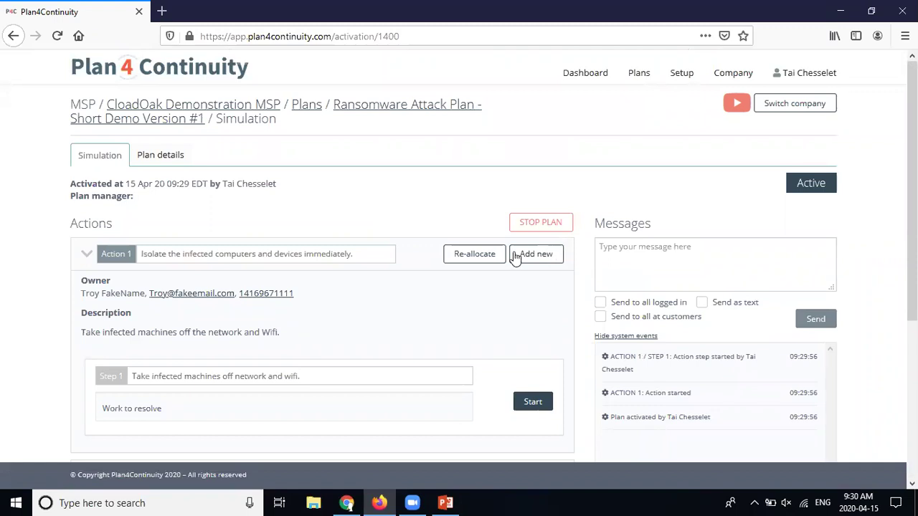
- Start Step 1 of Action 1 and complete its item as failed, without a note
scroll(789, 323, "down", 3)
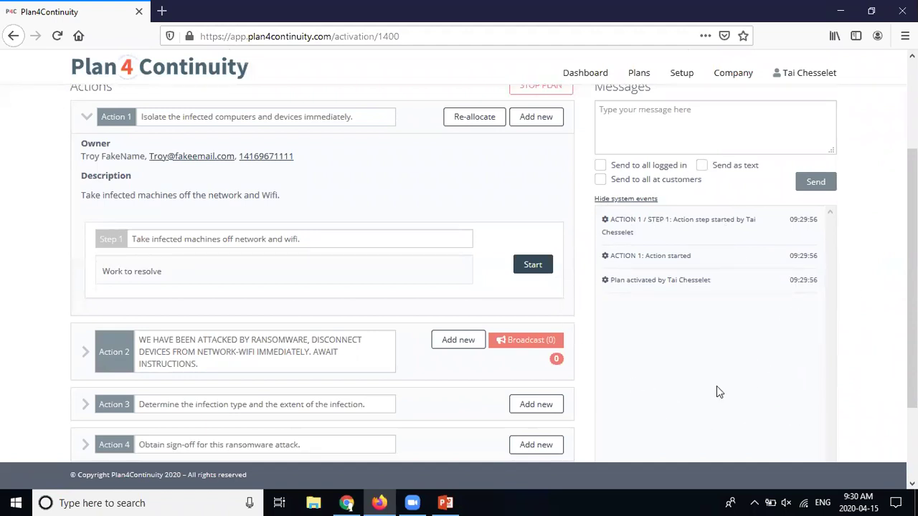
scroll(426, 311, "up", 2)
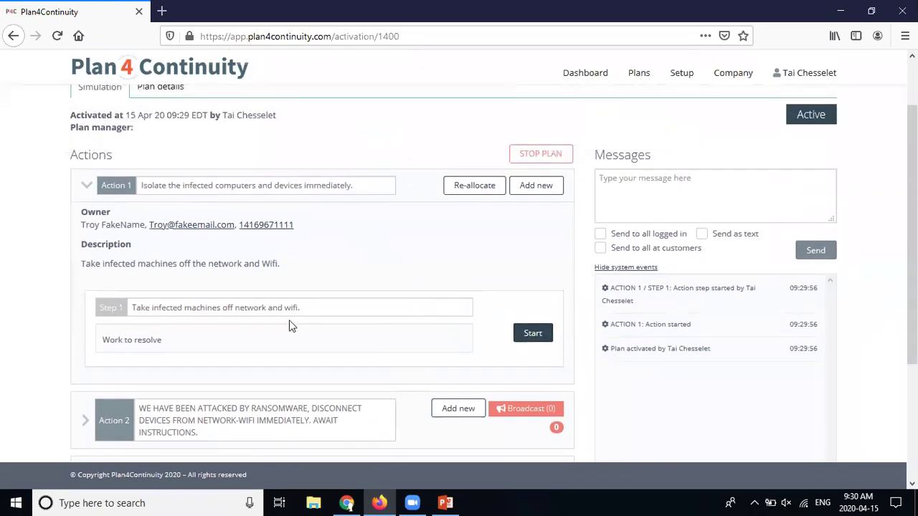
scroll(725, 369, "down", 4)
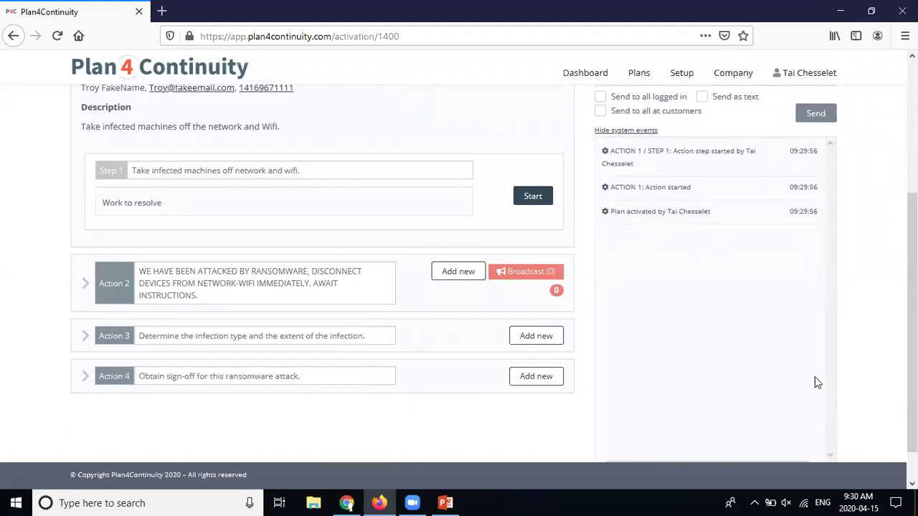
scroll(607, 322, "up", 2)
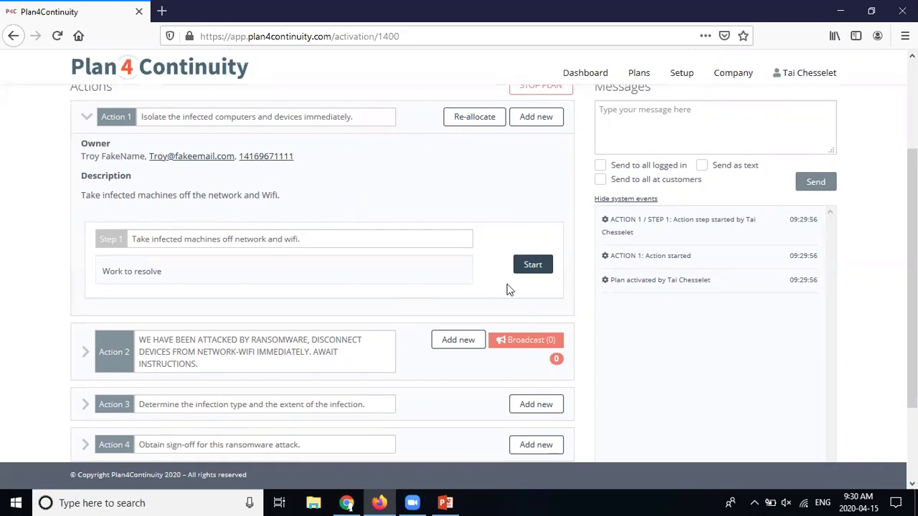
left_click(533, 264)
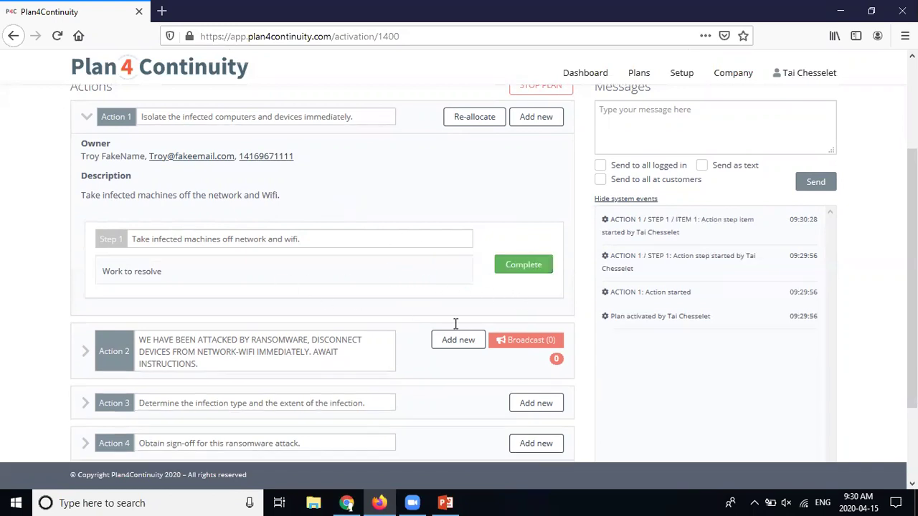
left_click(523, 264)
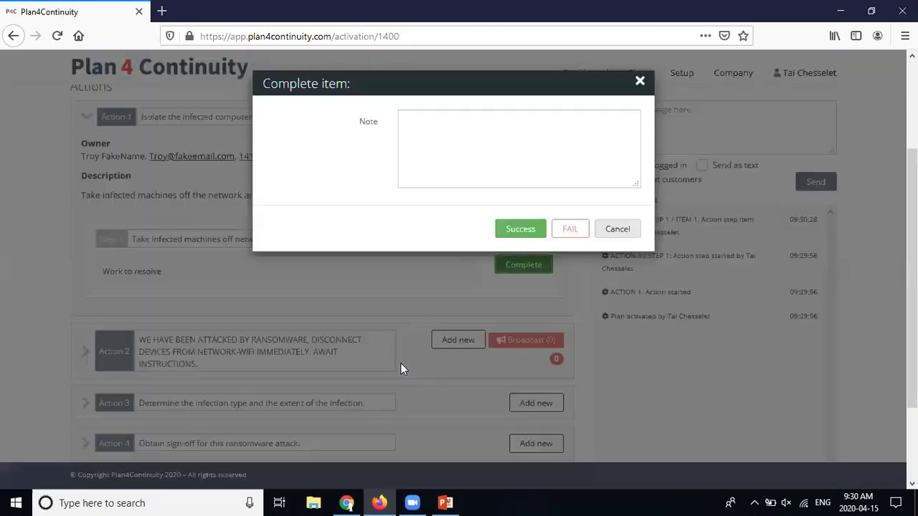
left_click(570, 229)
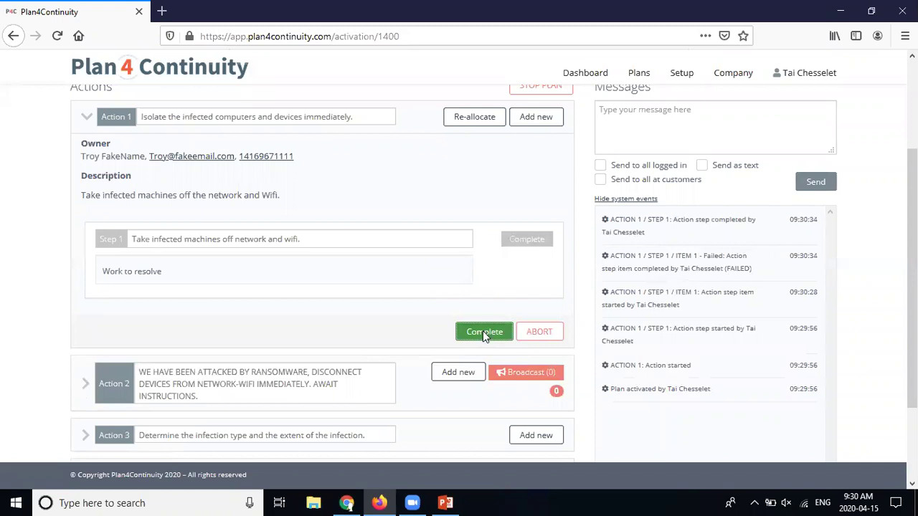
- Complete Action 1 as failed with the note "Completed"
left_click(483, 330)
left_click(468, 151)
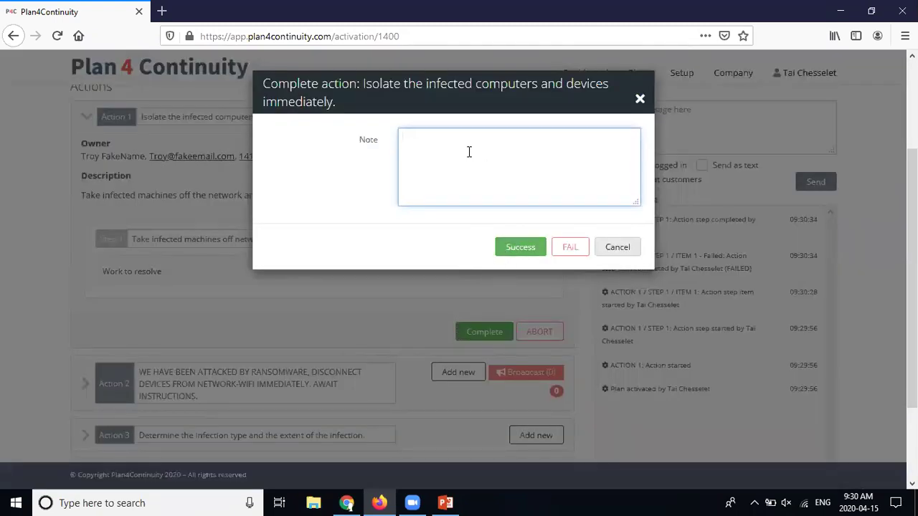
type("Completed")
left_click(572, 248)
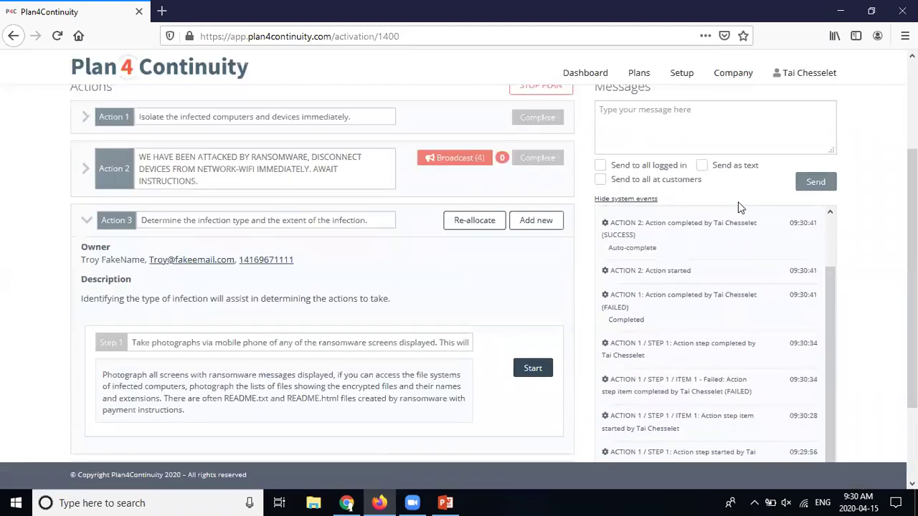
- Examine the Action 2 broadcast responses, including who answered Send Technician, and close them
scroll(374, 336, "up", 2)
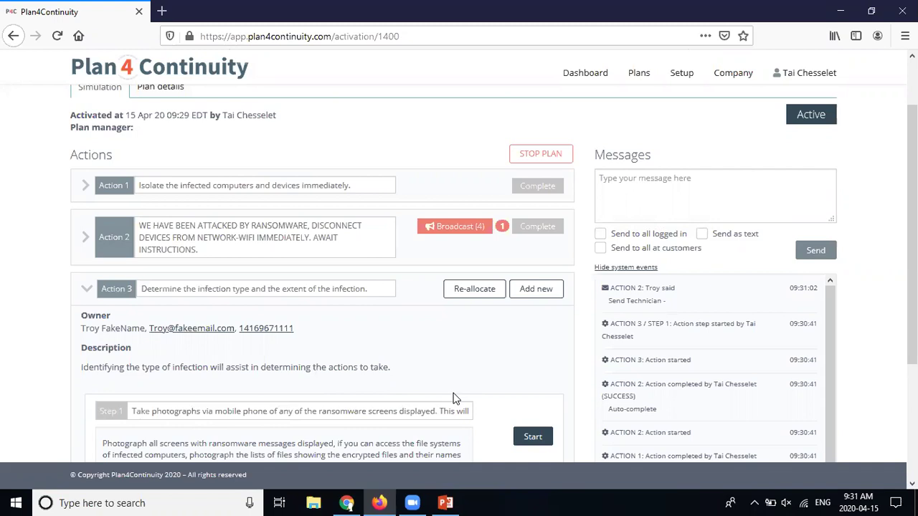
scroll(404, 387, "down", 2)
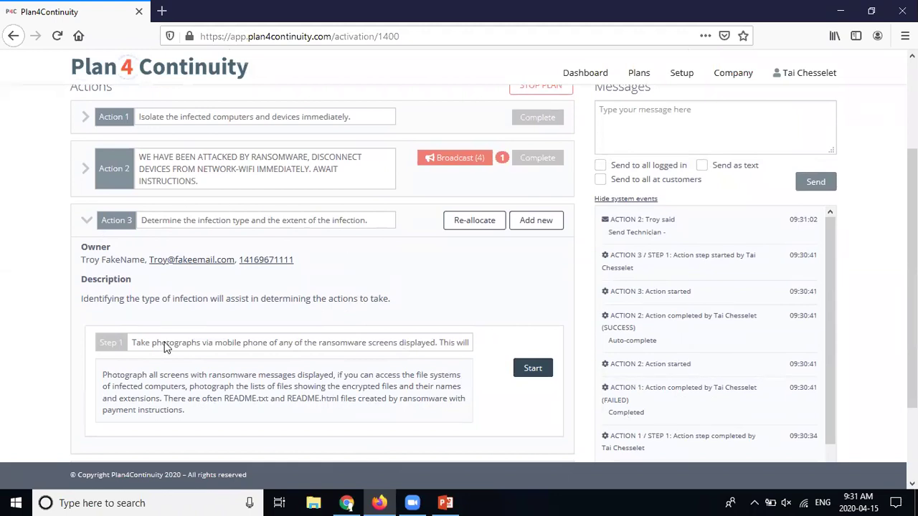
scroll(377, 327, "up", 2)
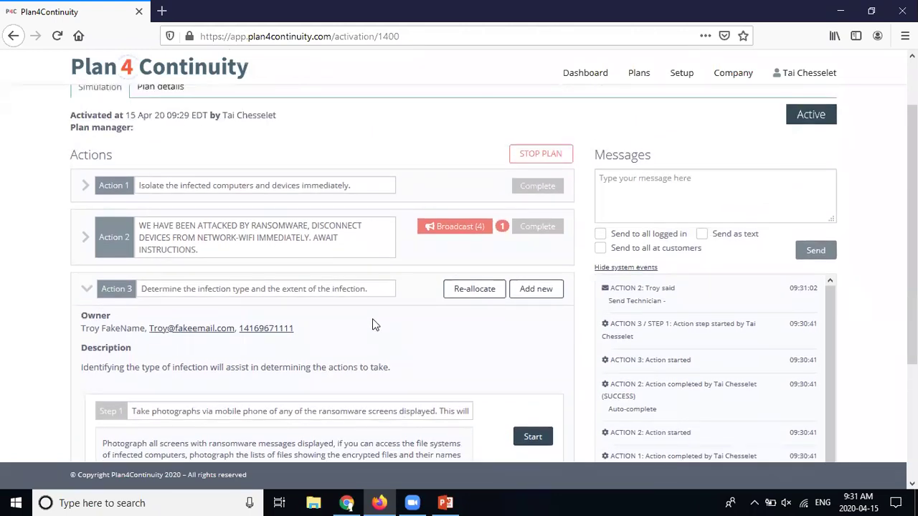
left_click(502, 228)
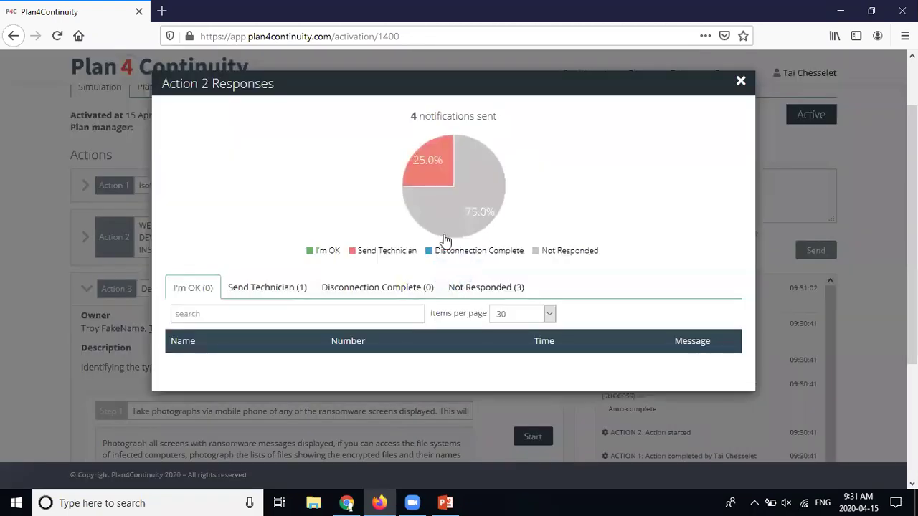
left_click(297, 287)
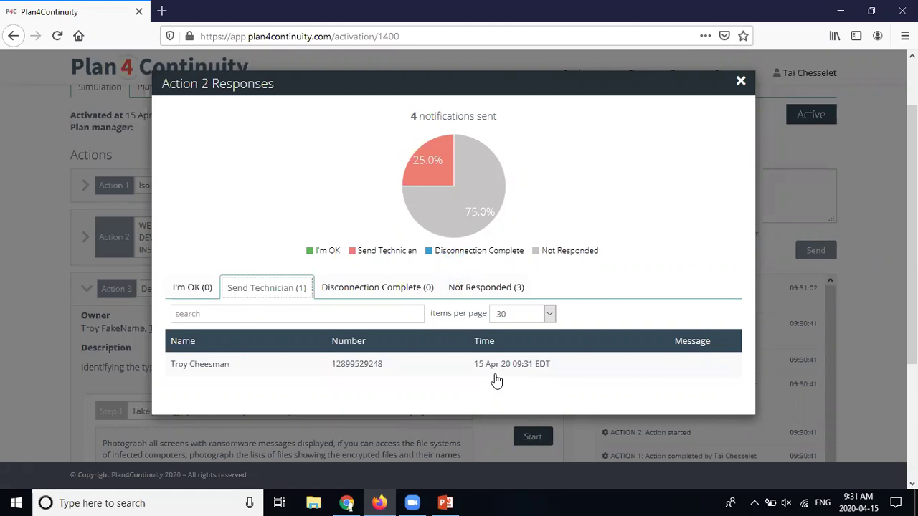
scroll(610, 244, "up", 2)
left_click(741, 83)
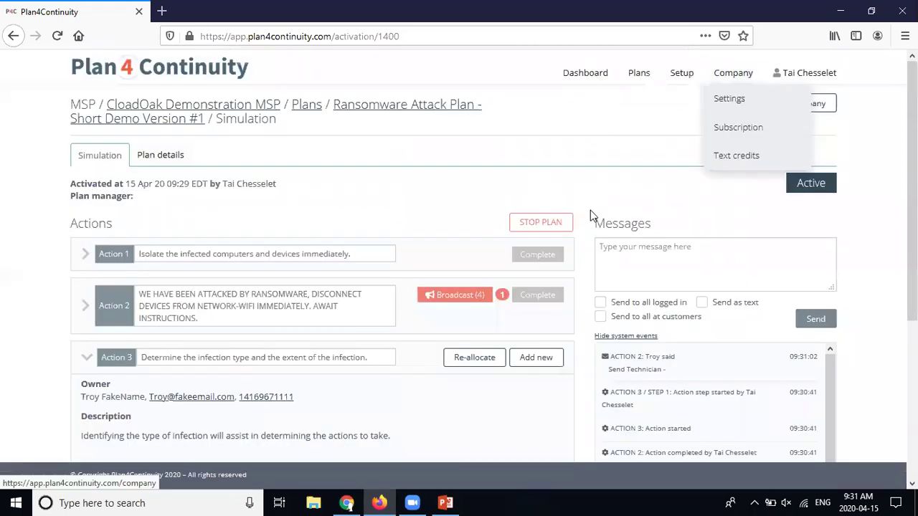
- Start Action 3's Step 1, complete it as a success with the note "Completed", and complete Action 3 as a success
scroll(591, 210, "down", 3)
scroll(477, 345, "down", 2)
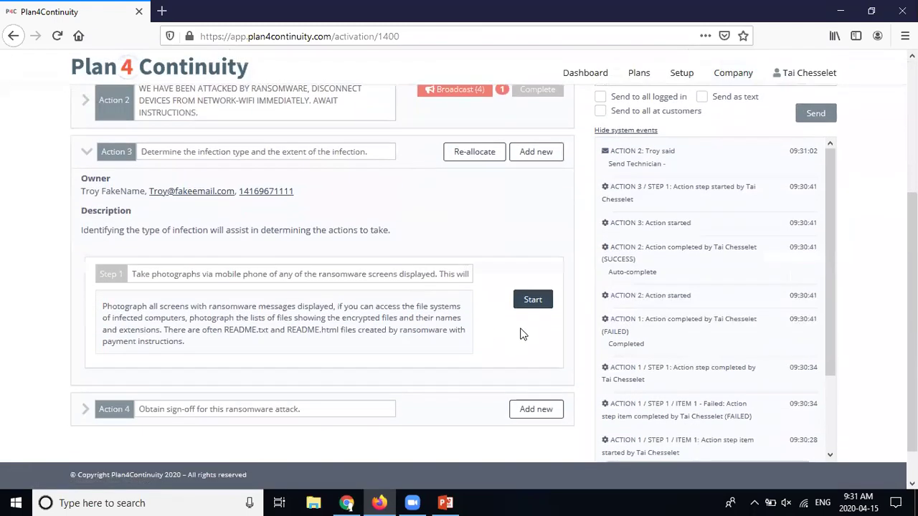
left_click(531, 304)
scroll(510, 304, "down", 1)
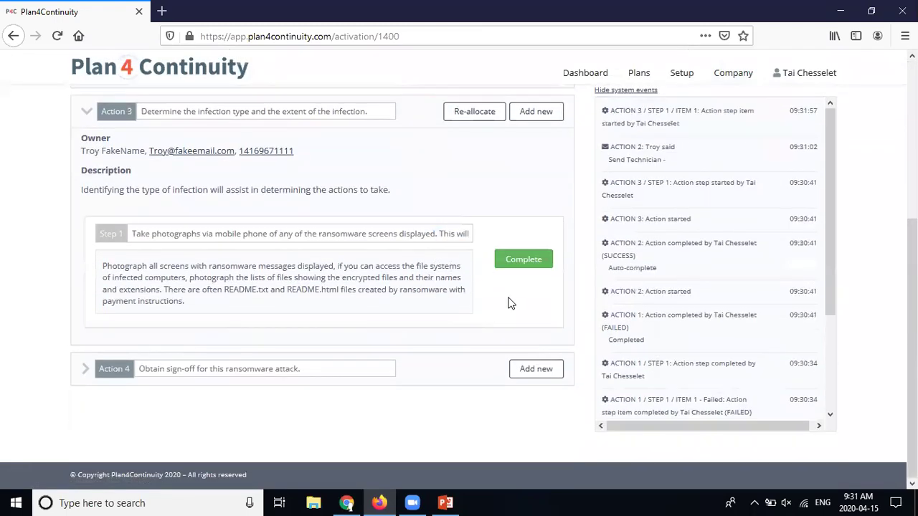
left_click(533, 262)
left_click(459, 116)
type("Completed")
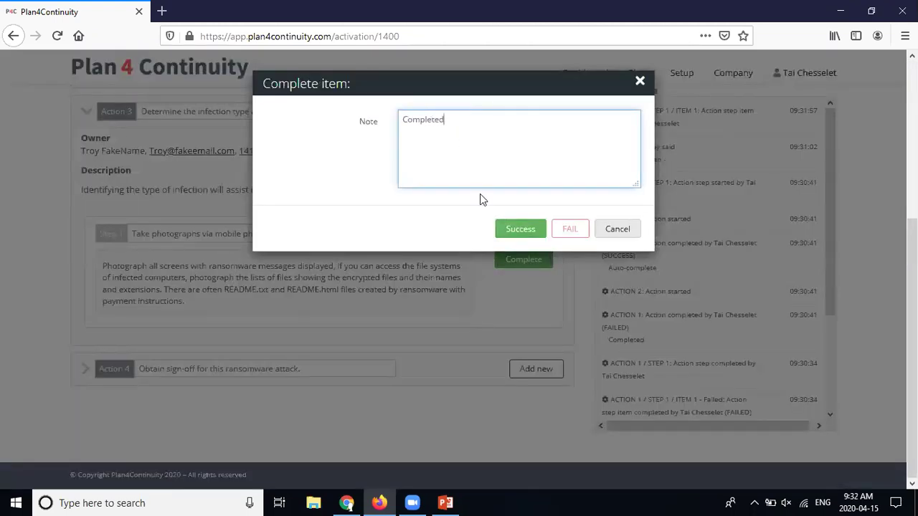
left_click(512, 233)
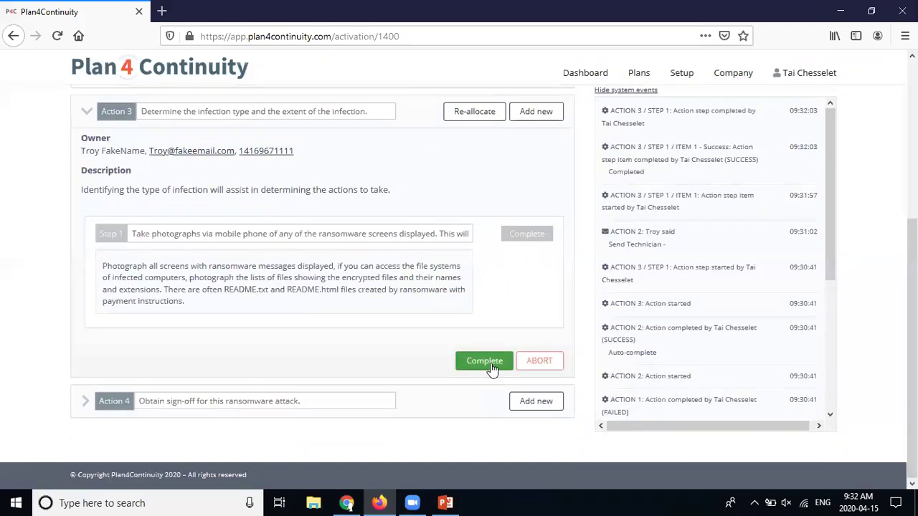
left_click(466, 361)
left_click(523, 249)
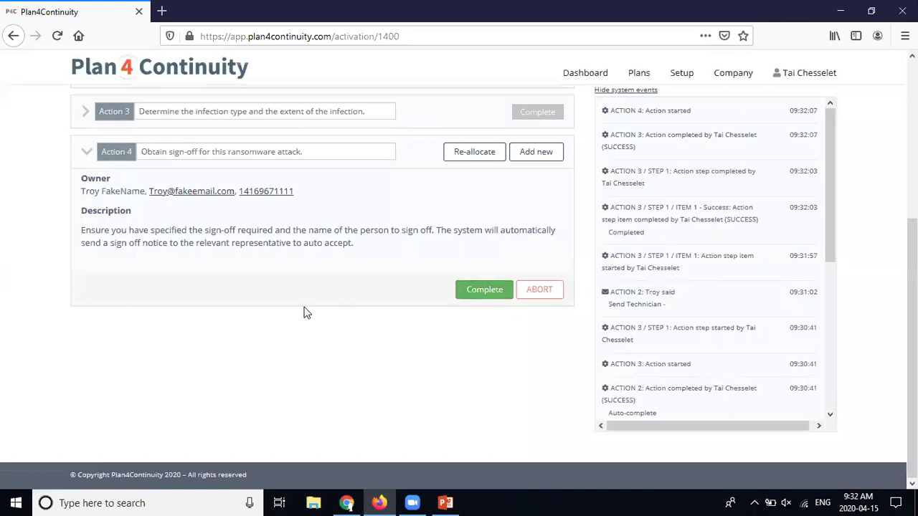
- Complete Action 4, the ransomware attack sign-off, as a success without a note
scroll(796, 212, "down", 5)
scroll(803, 206, "up", 5)
left_click(485, 289)
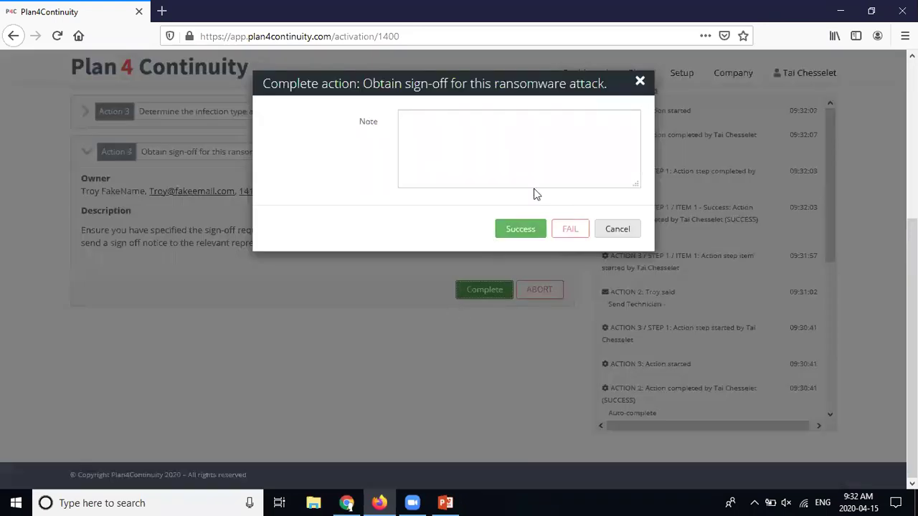
left_click(517, 235)
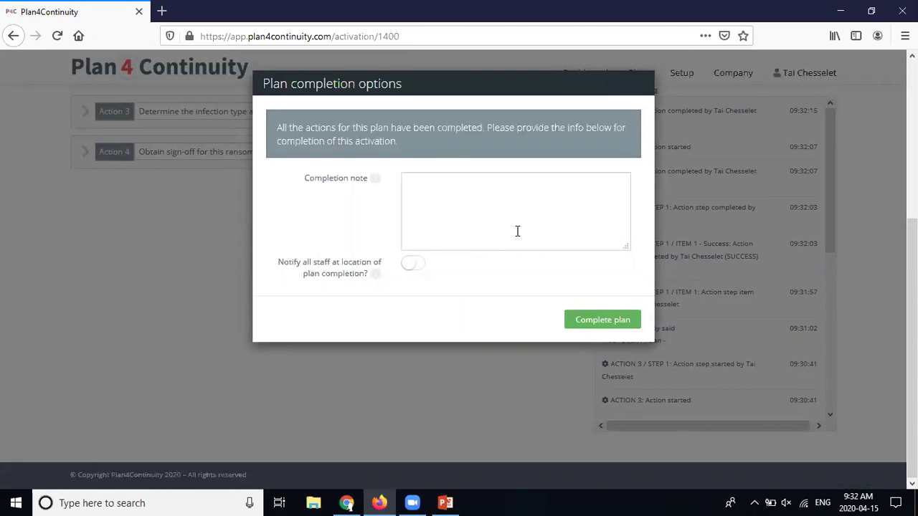
- Complete the plan with the completion note "Completed" and with notification of all staff at the location switched off
left_click(503, 195)
type("Completed")
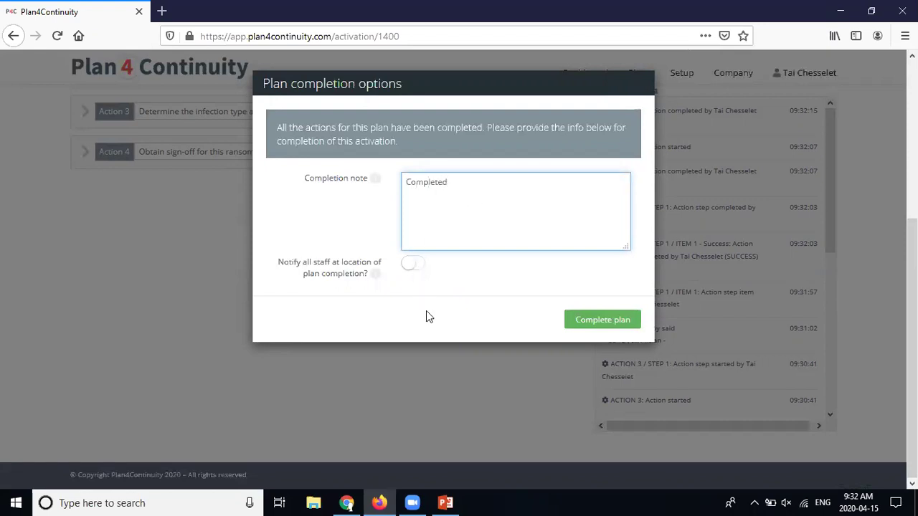
left_click(410, 264)
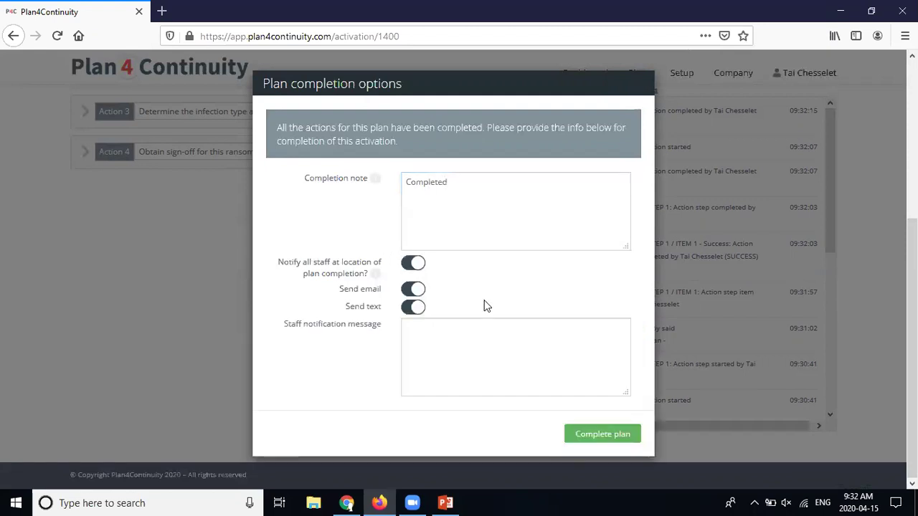
left_click(416, 264)
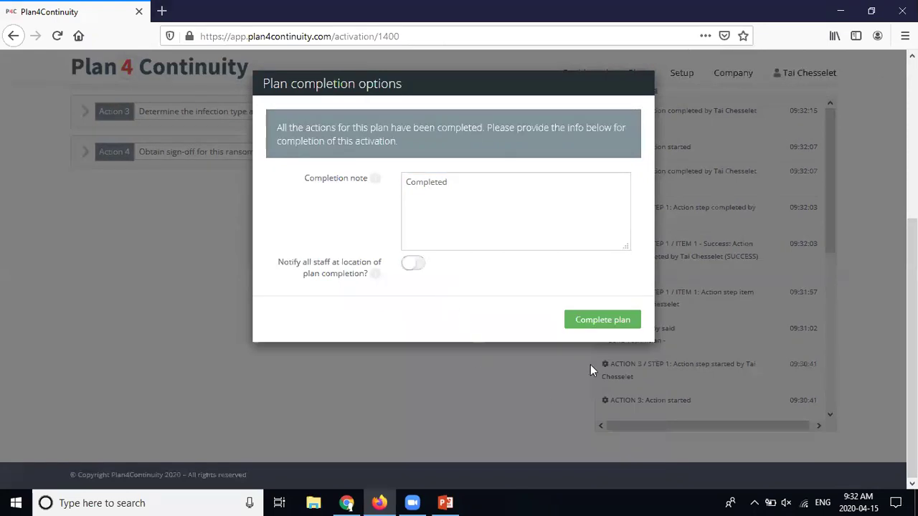
left_click(607, 320)
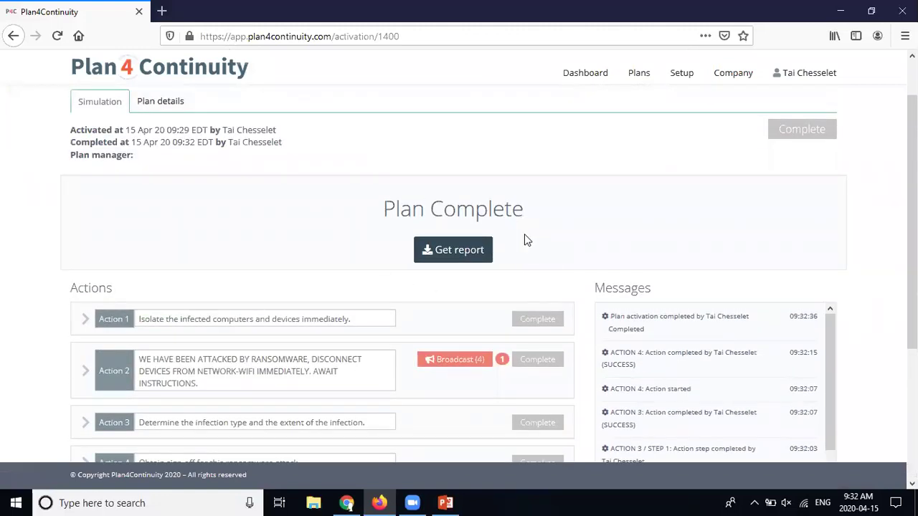
- Get the completed plan's report and open the PDF with Adobe Acrobat Reader DC
left_click(461, 250)
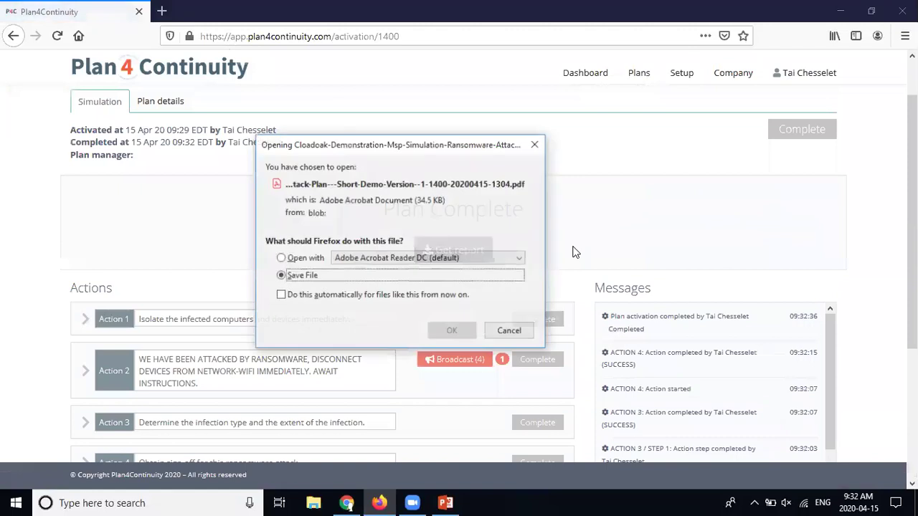
left_click(296, 259)
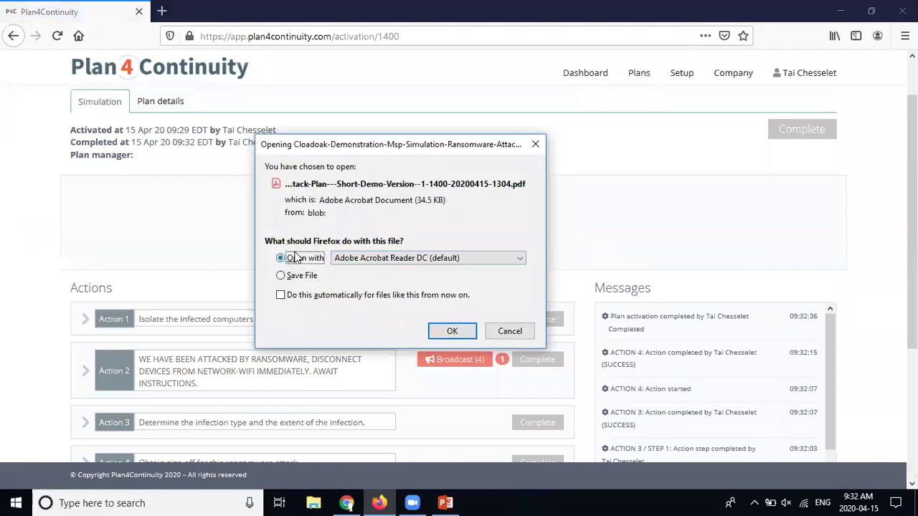
left_click(452, 331)
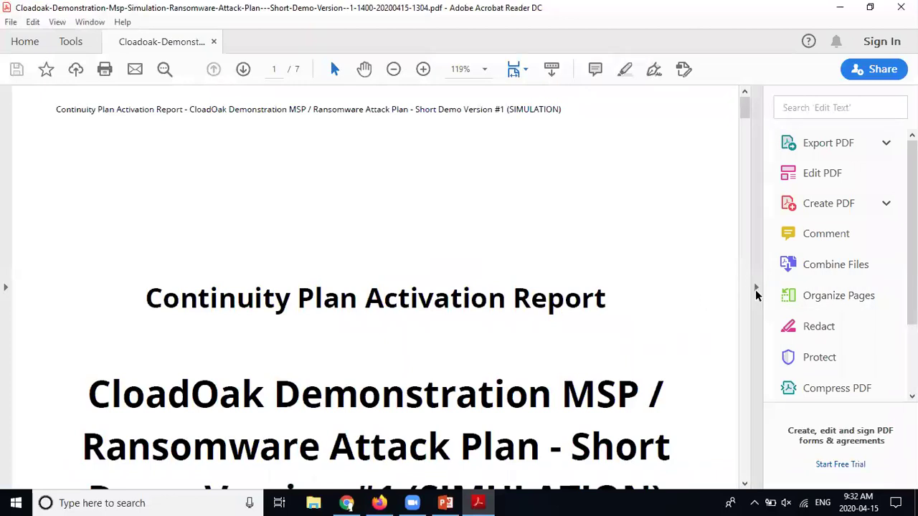
- Collapse the report's tools pane, set the zoom to 100%, and review the cover page's title and activation details
left_click(756, 289)
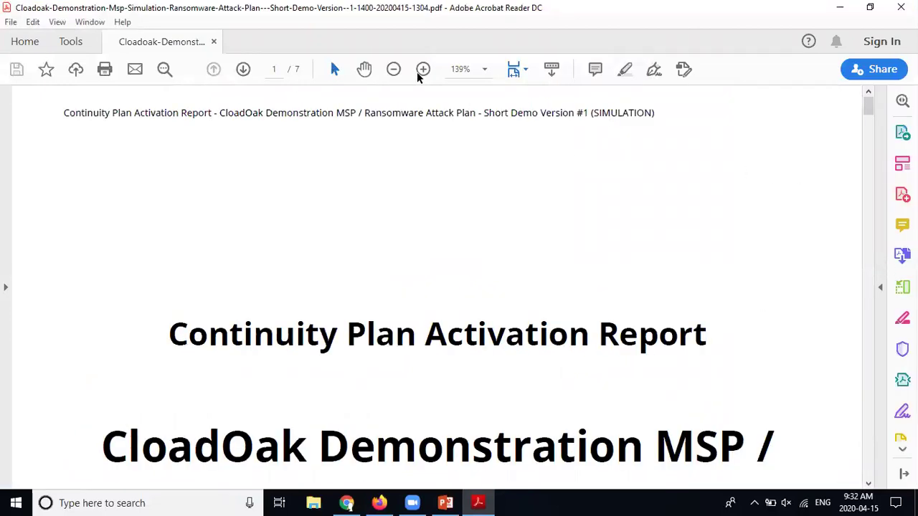
left_click(393, 69)
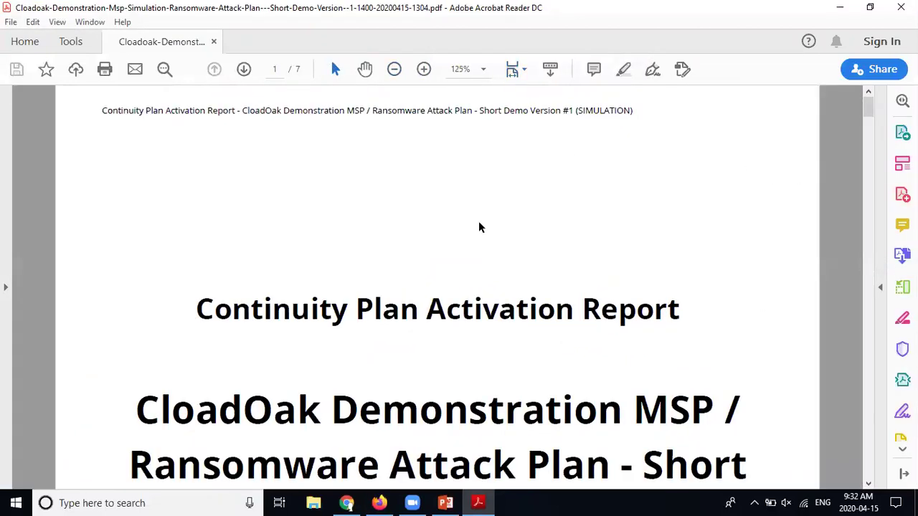
left_click(394, 69)
scroll(594, 228, "down", 3)
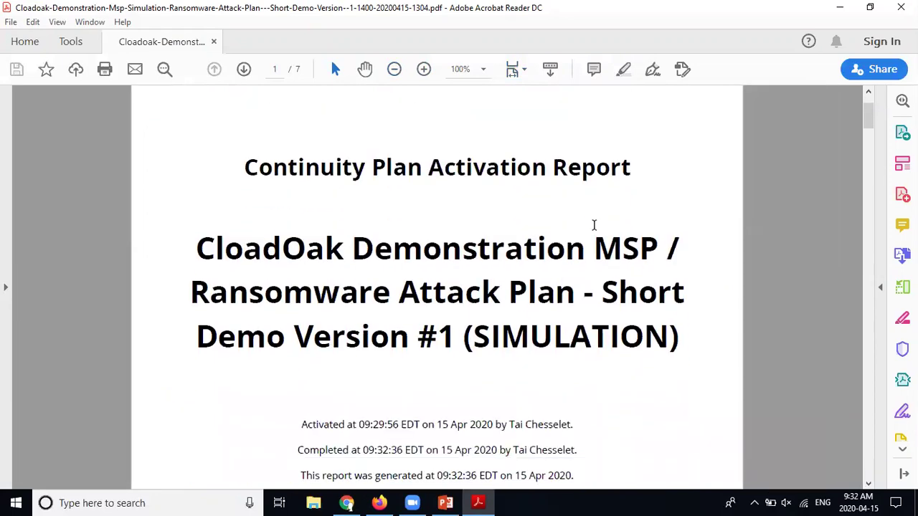
scroll(594, 225, "down", 2)
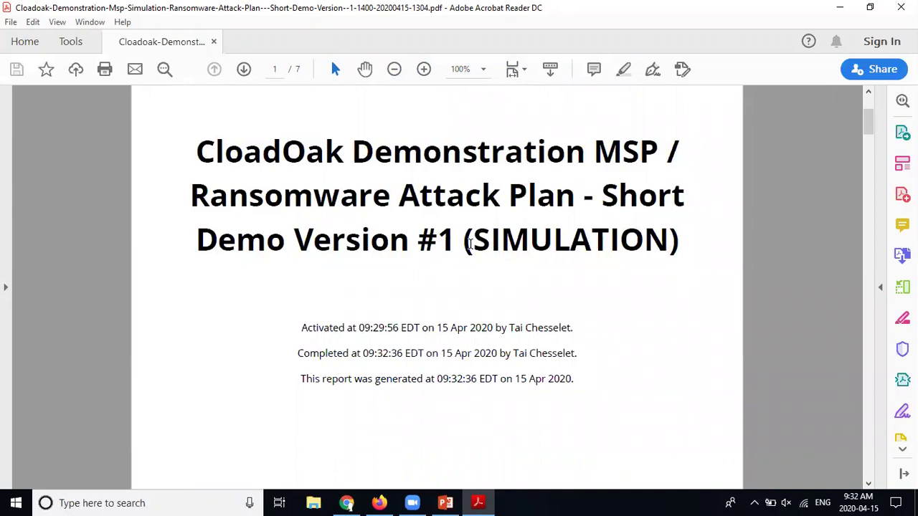
scroll(688, 260, "down", 3)
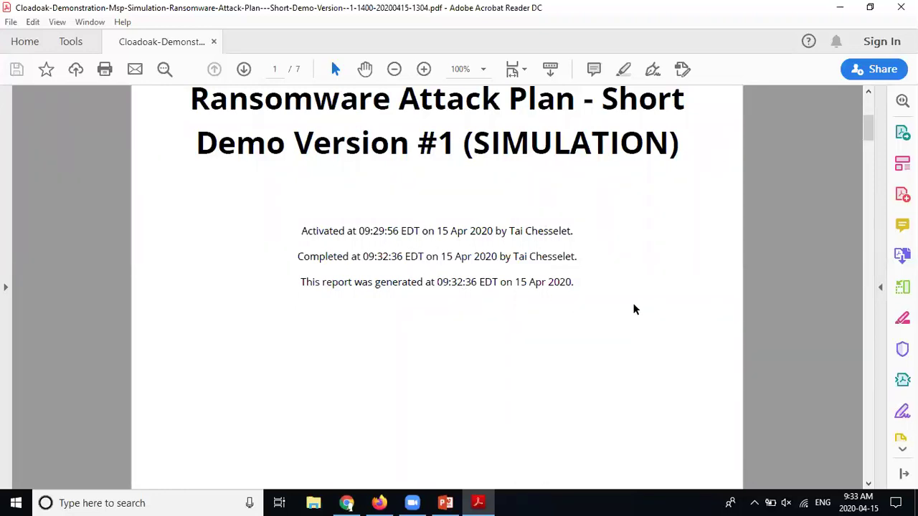
- Examine the report's timeline of action events on page 5 and the broadcast responses on page 6
left_click_drag(868, 134, 881, 336)
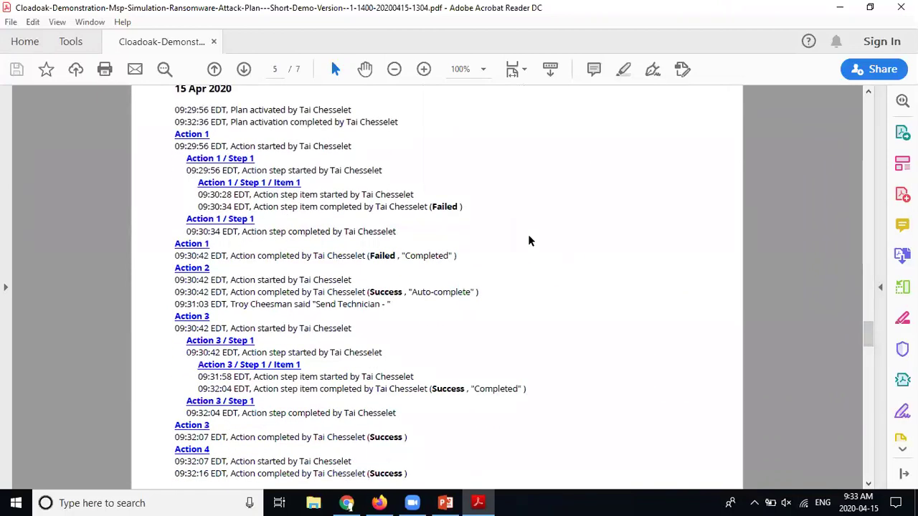
scroll(517, 329, "down", 1)
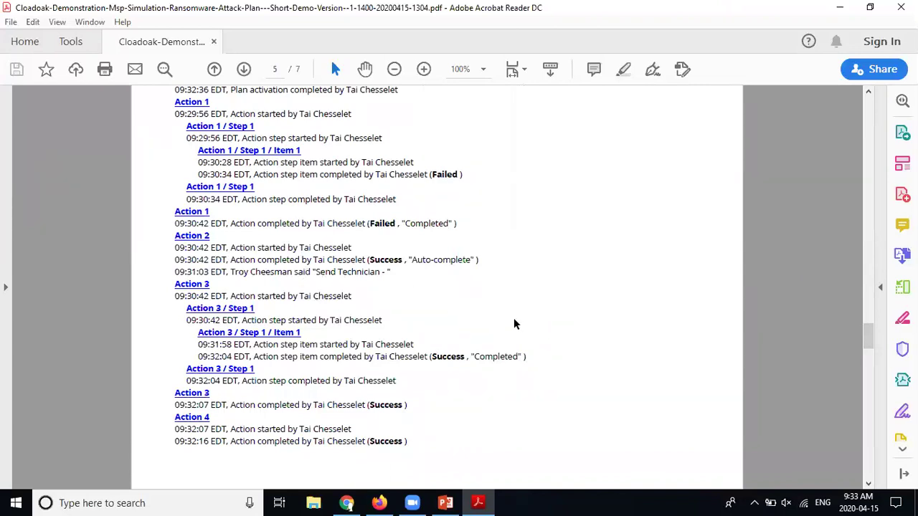
scroll(581, 345, "up", 1)
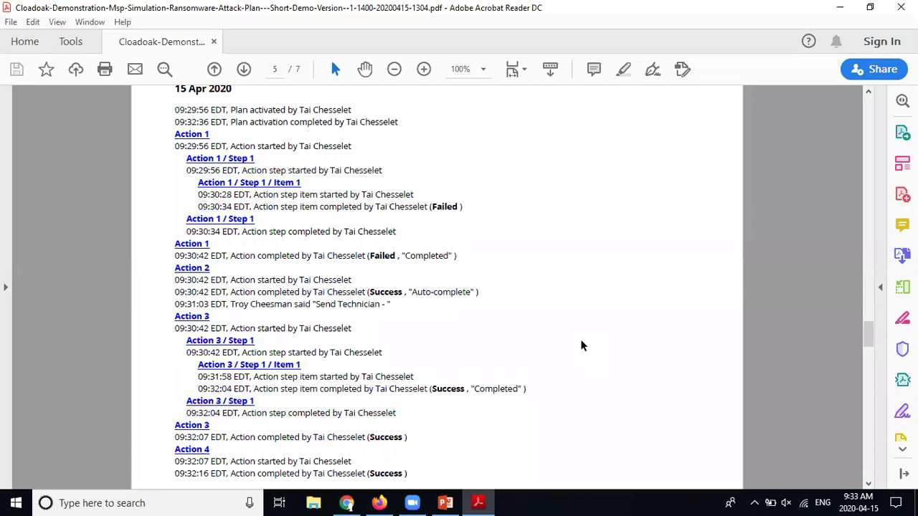
left_click_drag(871, 331, 870, 386)
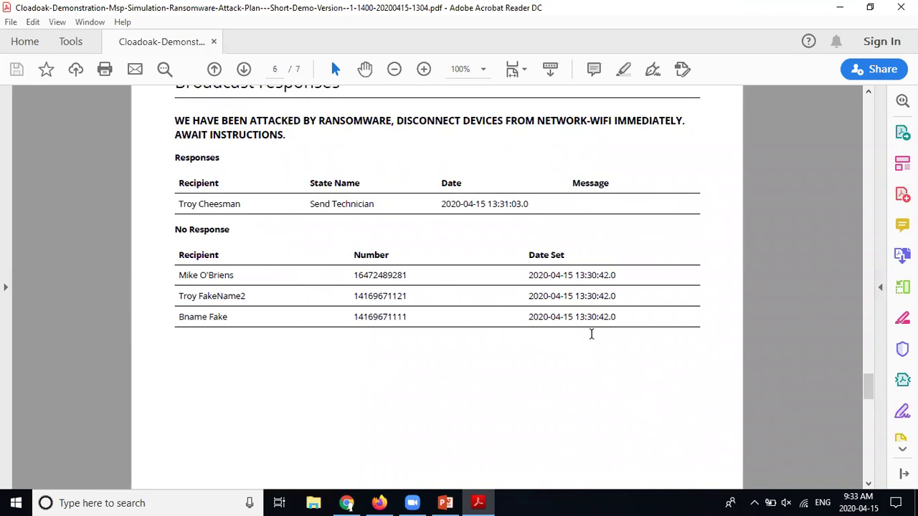
scroll(595, 345, "up", 1)
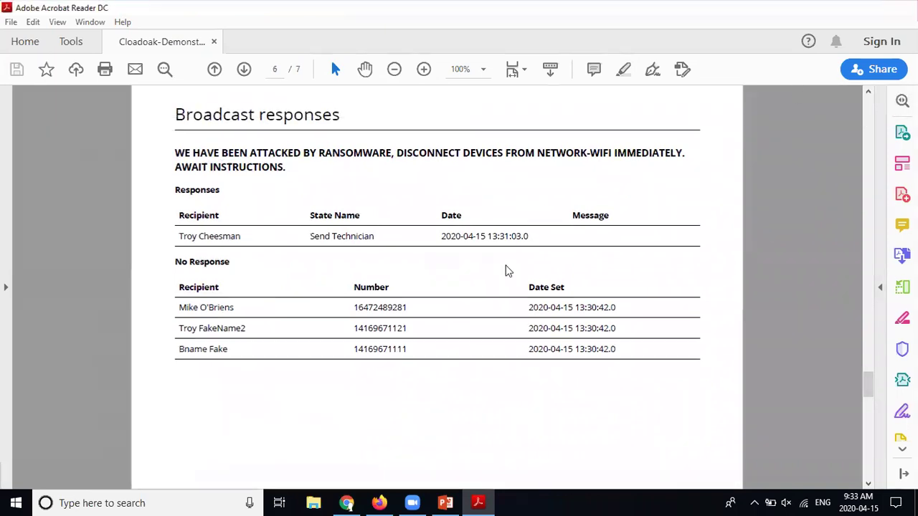
- Switch back to Plan4Continuity in Firefox and view the list of all plans and the dashboard's Plans charts
key("alt+Tab")
mouse_move(648, 75)
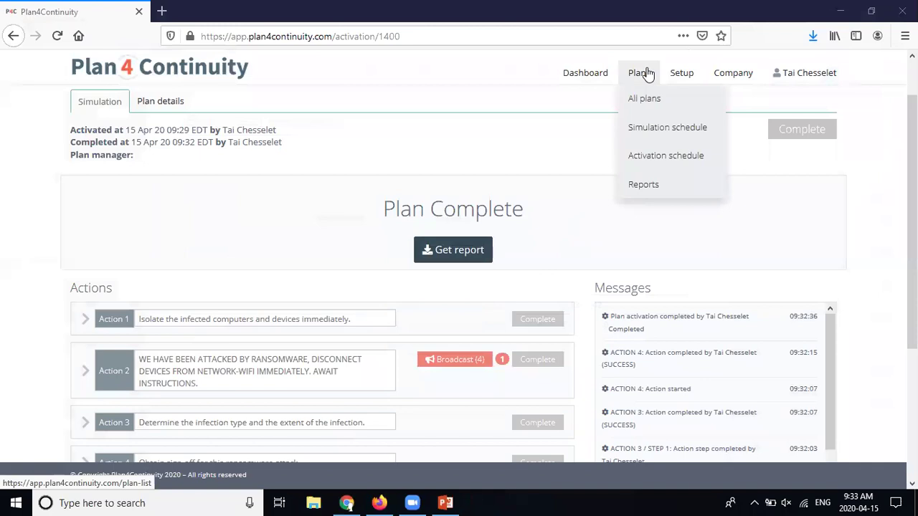
left_click(640, 99)
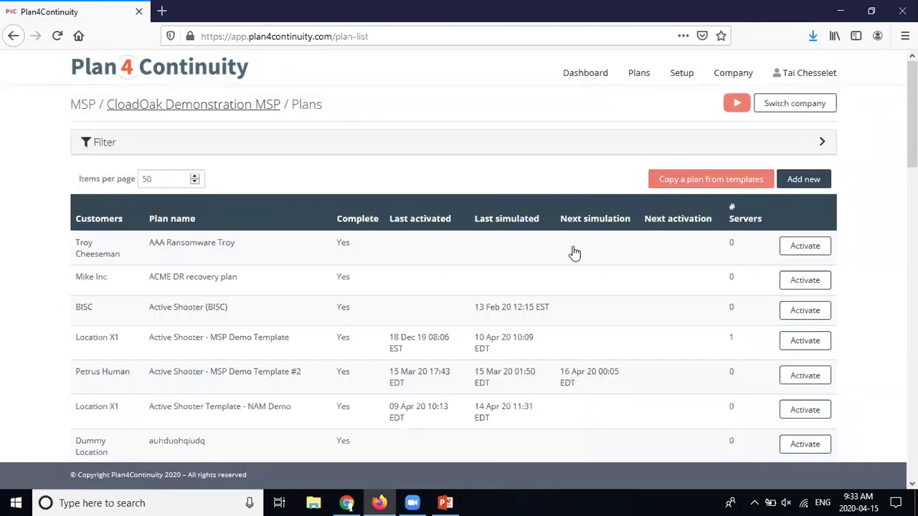
left_click(587, 75)
scroll(599, 352, "down", 5)
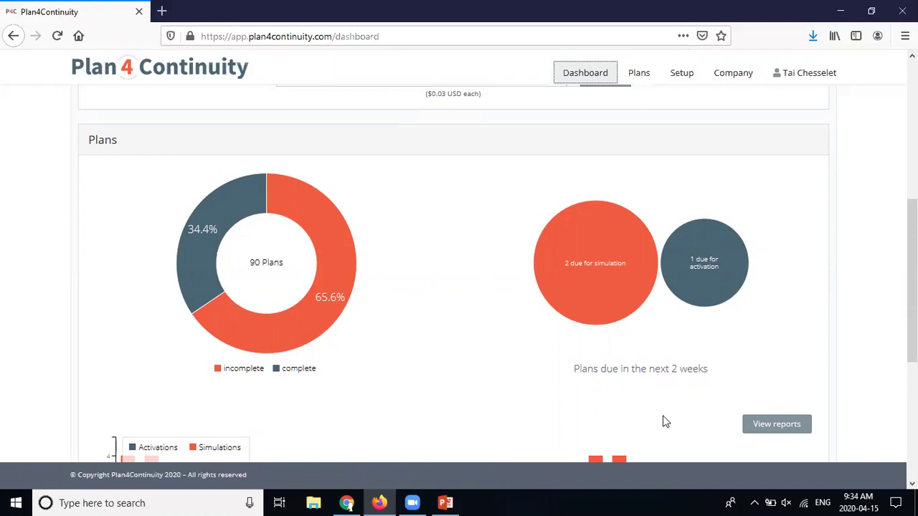
- Switch to the "BulletProof your business - Plan 4 Continuity - Final" presentation in PowerPoint
left_click(444, 503)
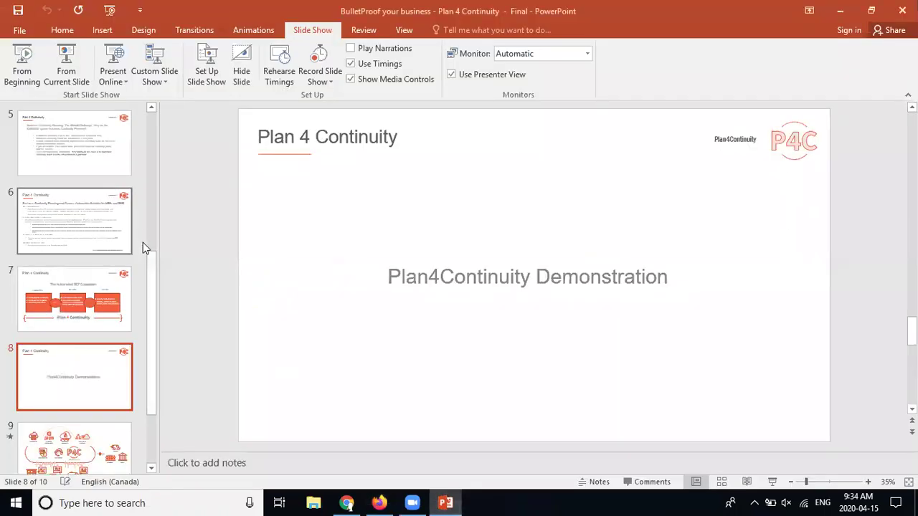